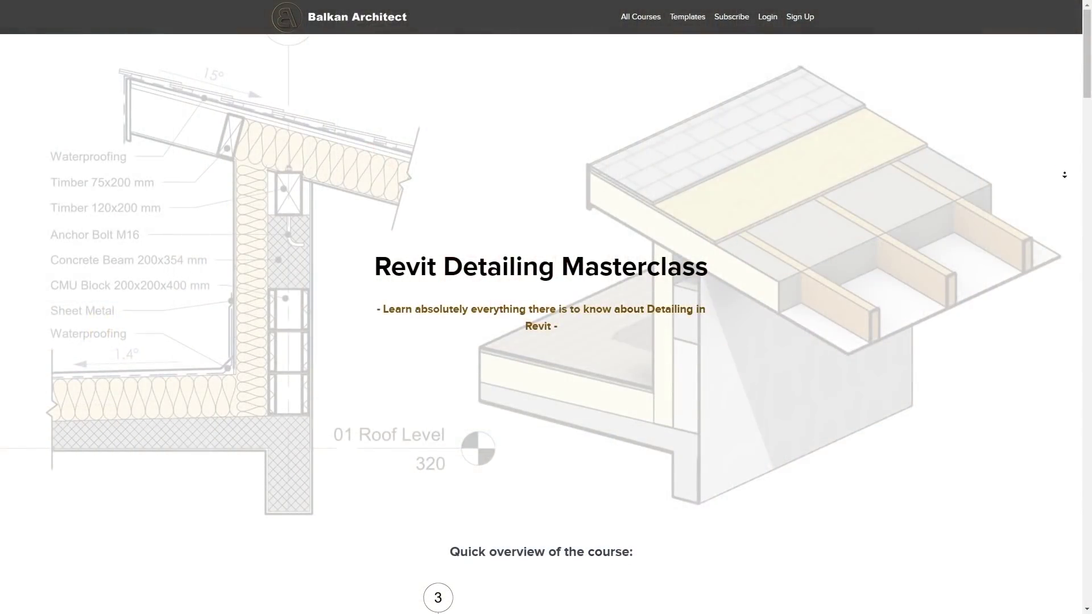
Look through the Revit Detailing Masterclass page and the Balkan Architect course catalogue.
{"action": "scroll", "coordinate": [1065, 175], "scroll_direction": "down", "scroll_amount": 5}
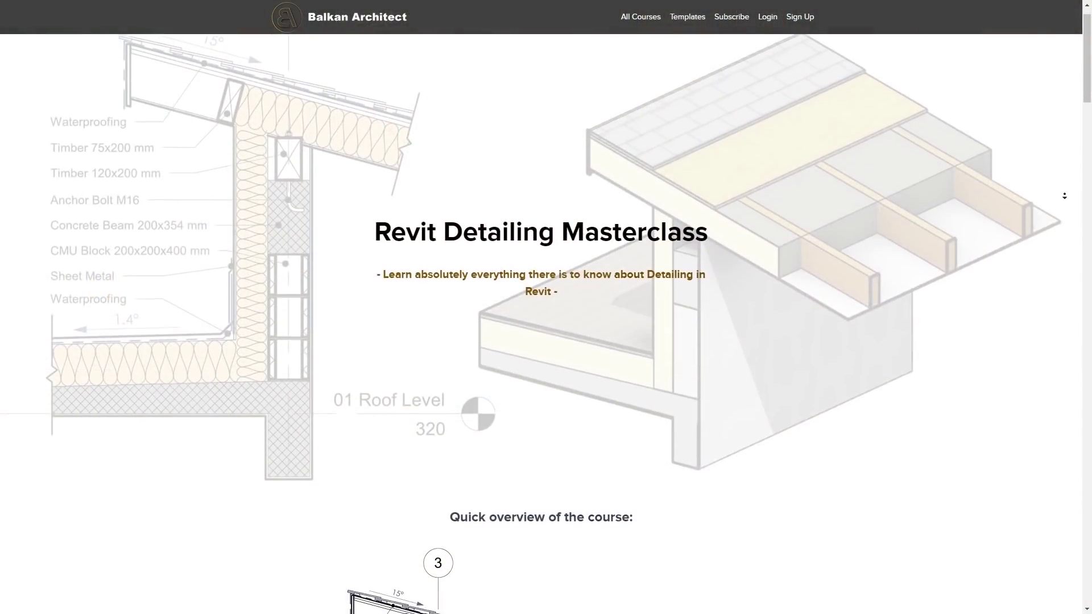
{"action": "scroll", "coordinate": [1064, 197], "scroll_direction": "down", "scroll_amount": 8}
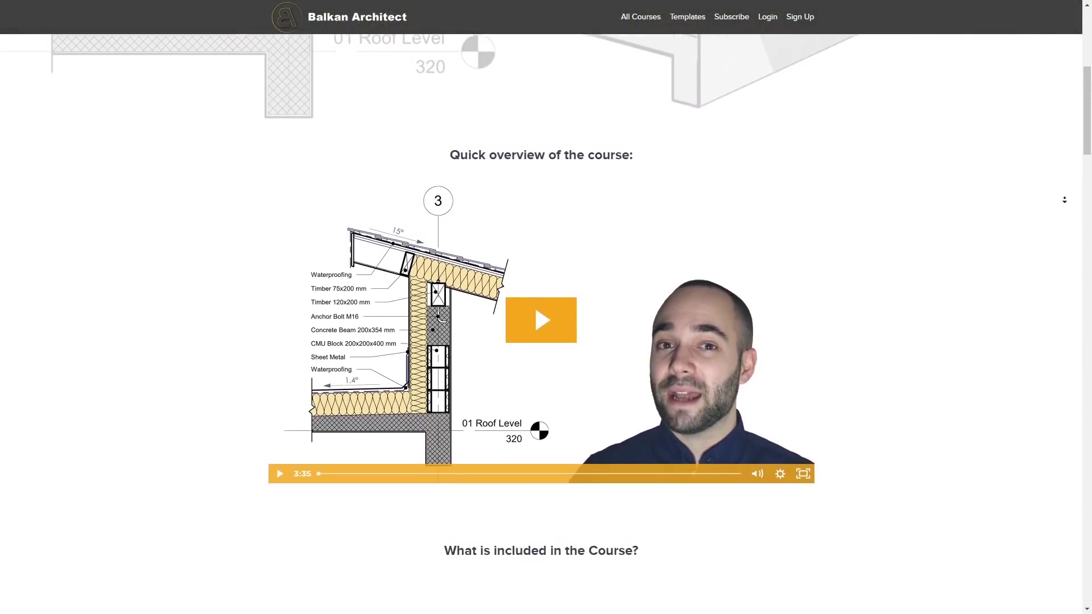
{"action": "scroll", "coordinate": [1064, 201], "scroll_direction": "down", "scroll_amount": 9}
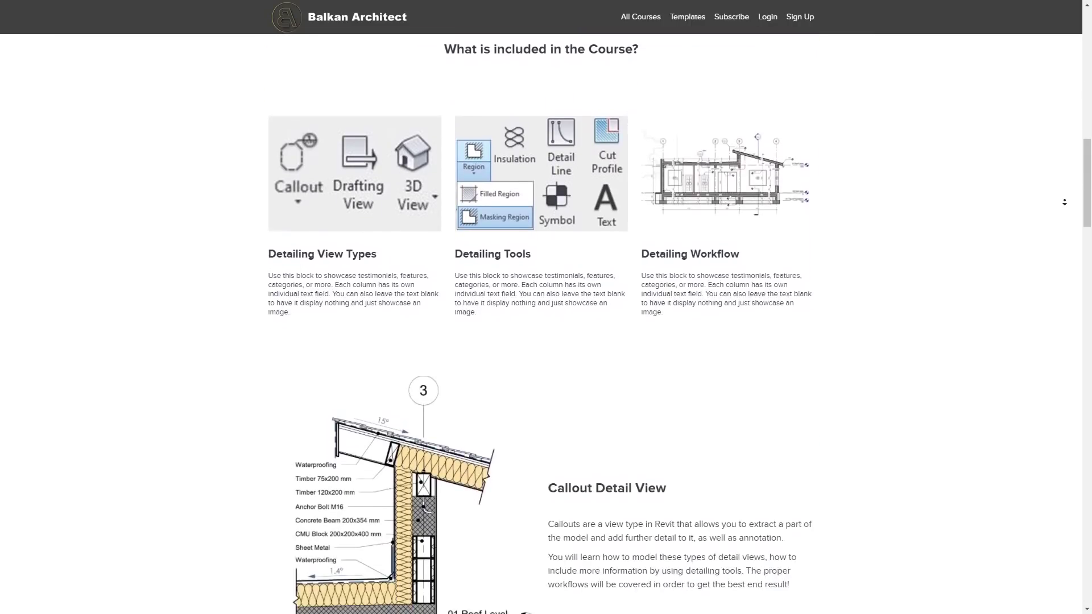
{"action": "scroll", "coordinate": [1064, 202], "scroll_direction": "down", "scroll_amount": 9}
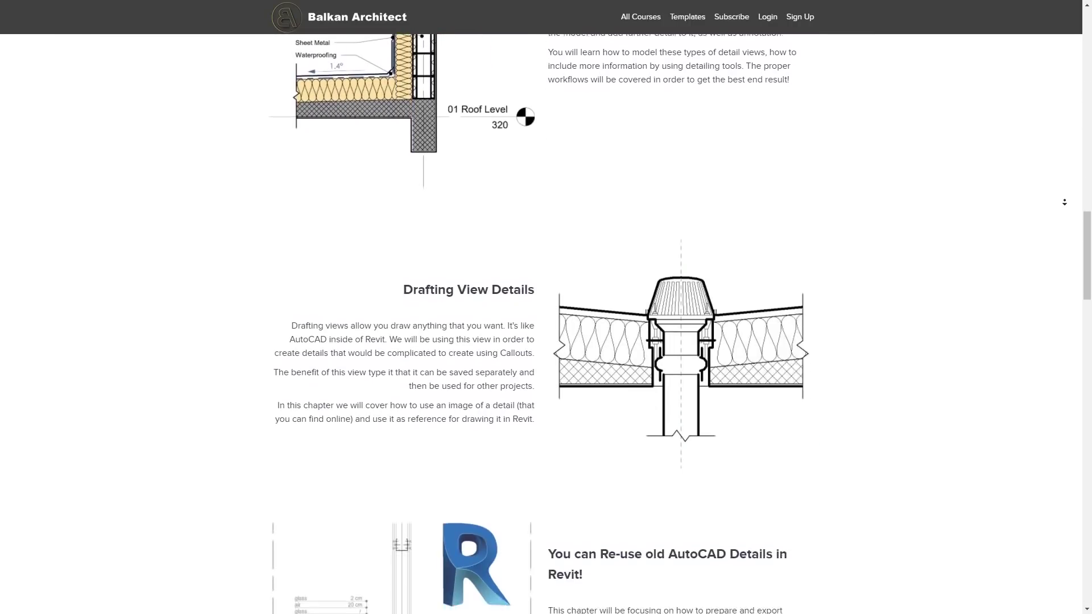
{"action": "scroll", "coordinate": [1064, 202], "scroll_direction": "down", "scroll_amount": 9}
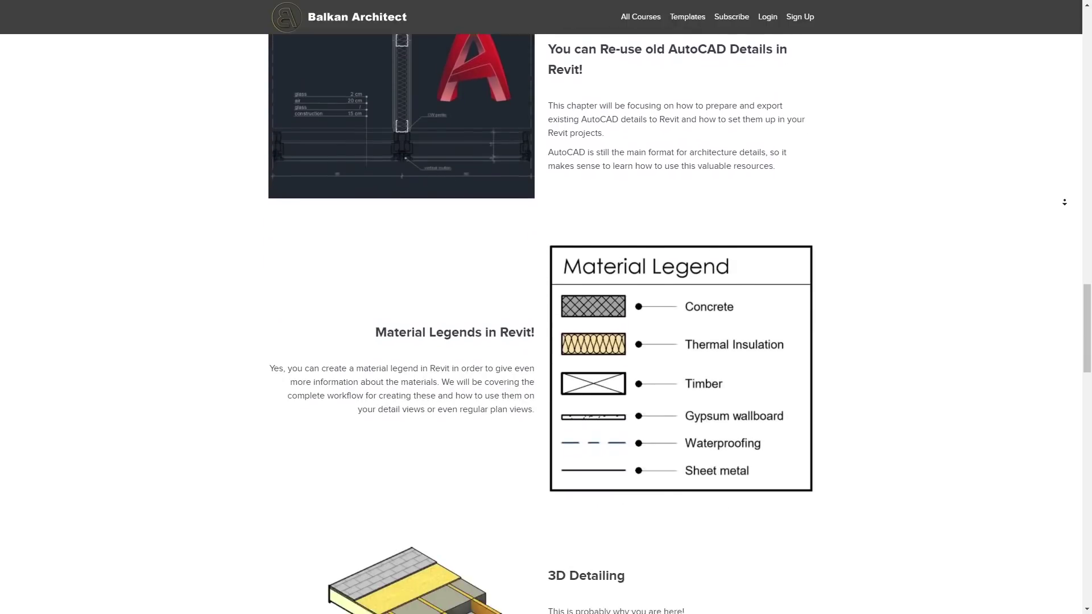
{"action": "scroll", "coordinate": [1064, 202], "scroll_direction": "down", "scroll_amount": 9}
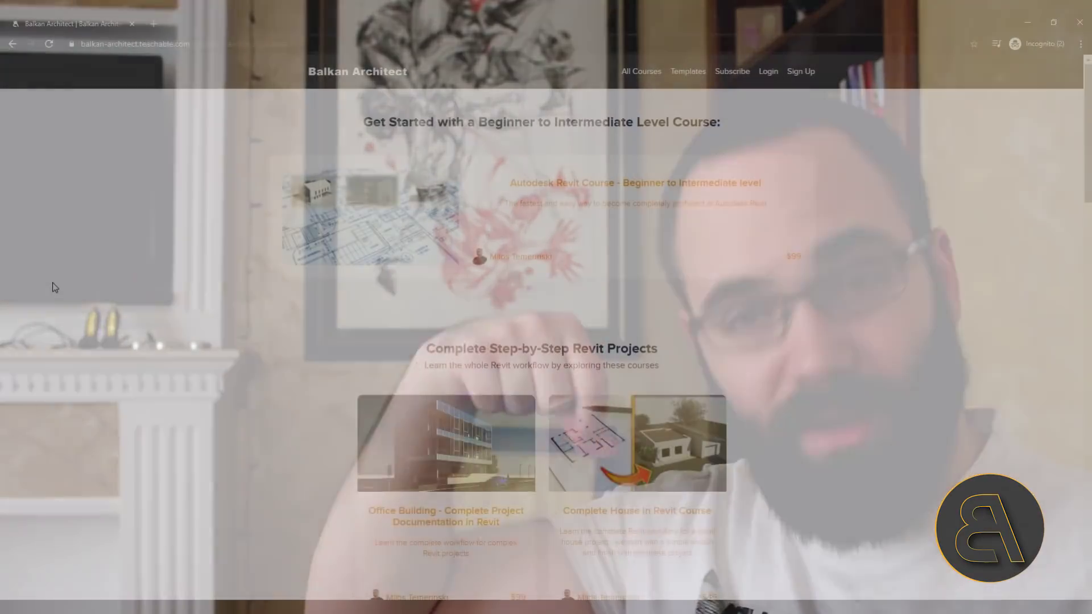
{"action": "scroll", "coordinate": [55, 288], "scroll_direction": "down", "scroll_amount": 9}
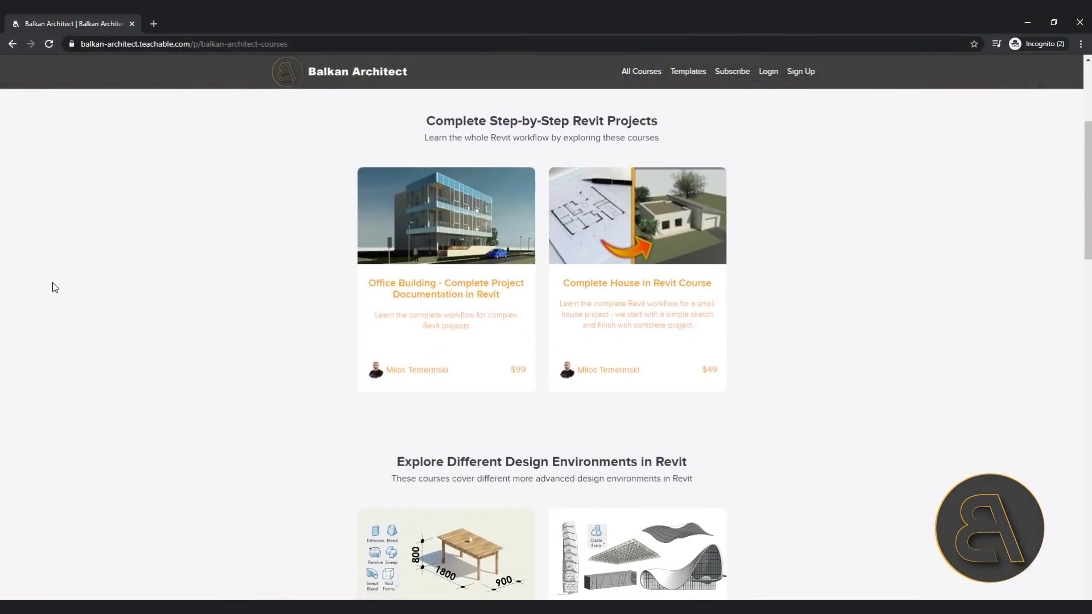
{"action": "scroll", "coordinate": [54, 287], "scroll_direction": "down", "scroll_amount": 8}
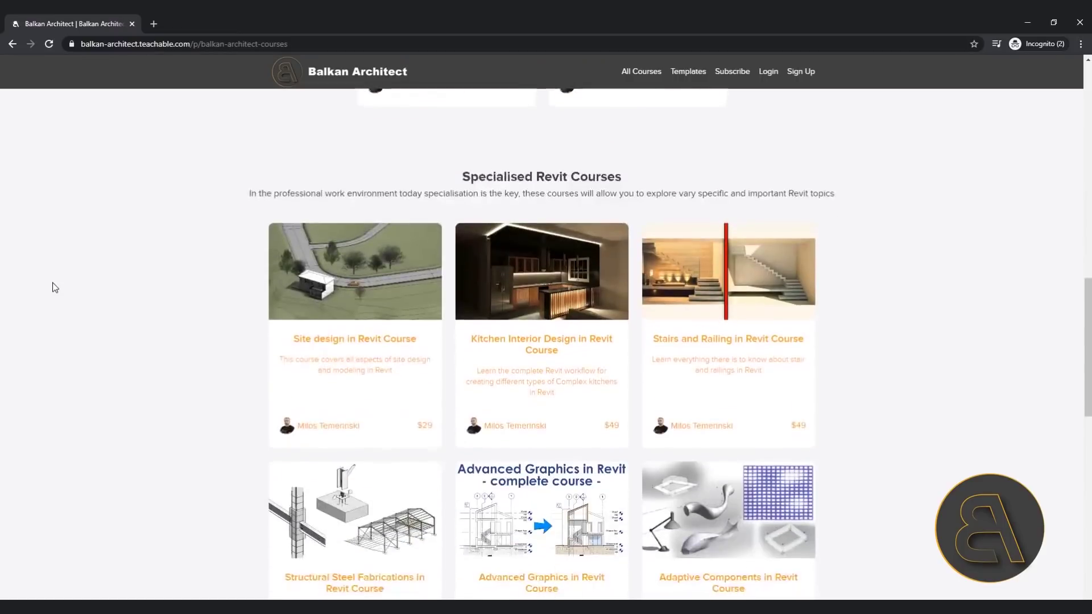
{"action": "scroll", "coordinate": [55, 287], "scroll_direction": "down", "scroll_amount": 5}
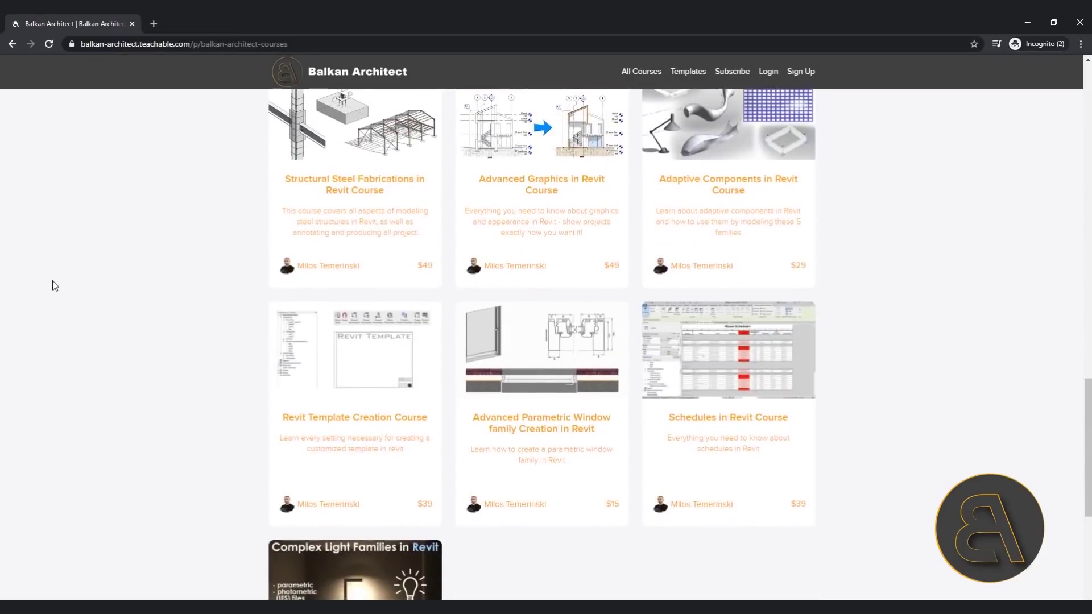
{"action": "scroll", "coordinate": [55, 287], "scroll_direction": "down", "scroll_amount": 4}
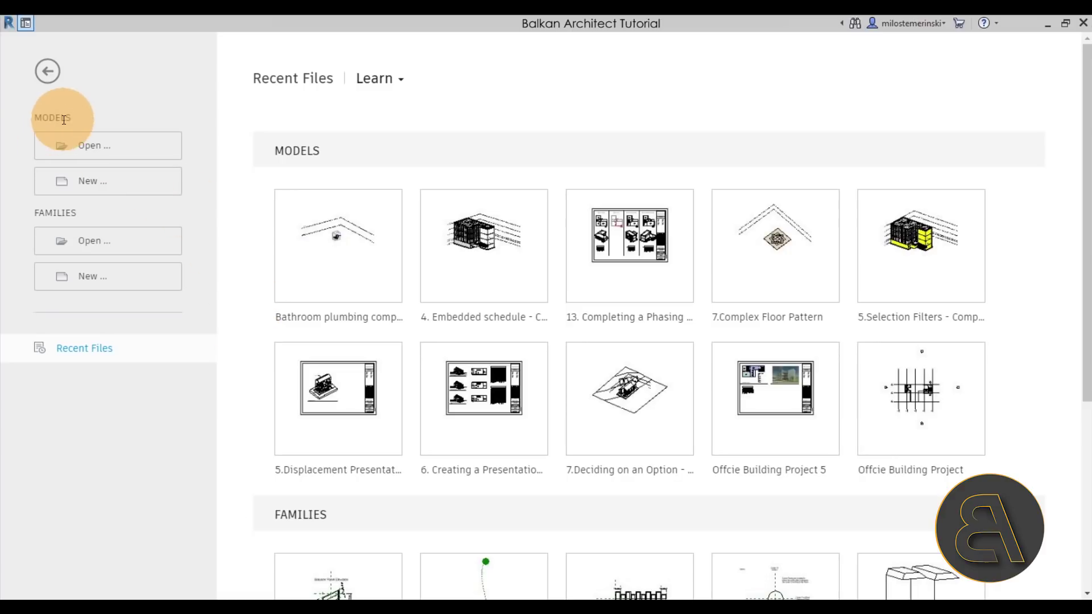
Create a new project from the Architecture Design Template - Metric template.
{"action": "left_click", "coordinate": [96, 181]}
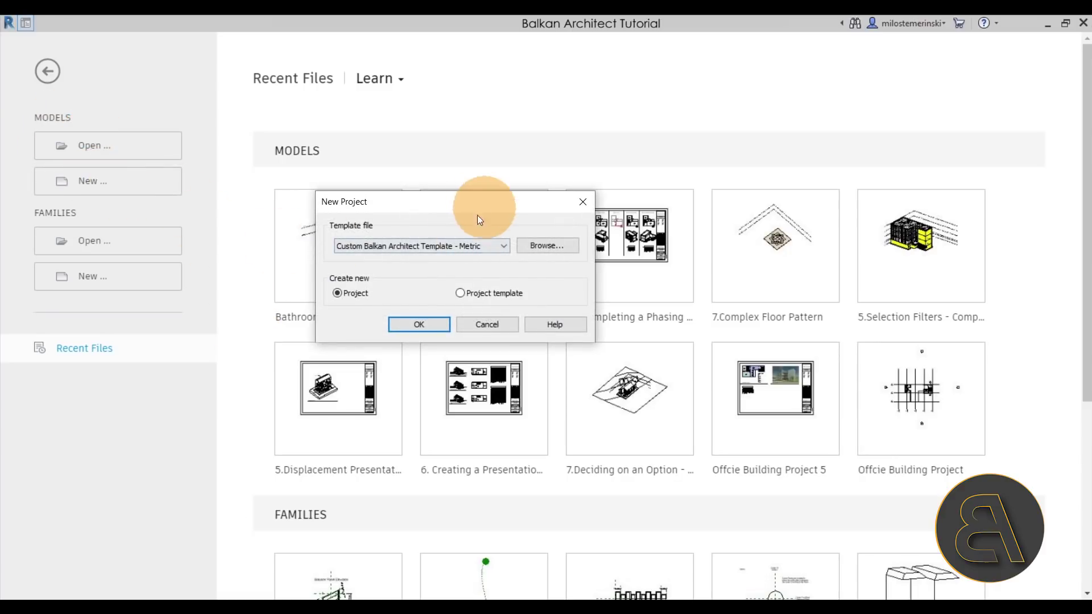
{"action": "left_click", "coordinate": [425, 245]}
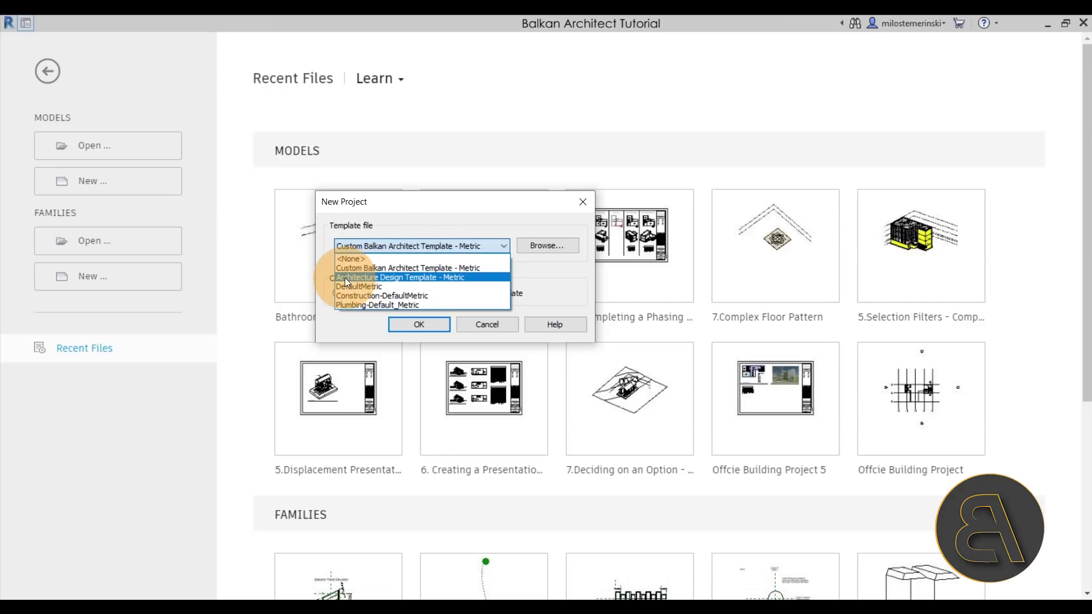
{"action": "left_click", "coordinate": [406, 278]}
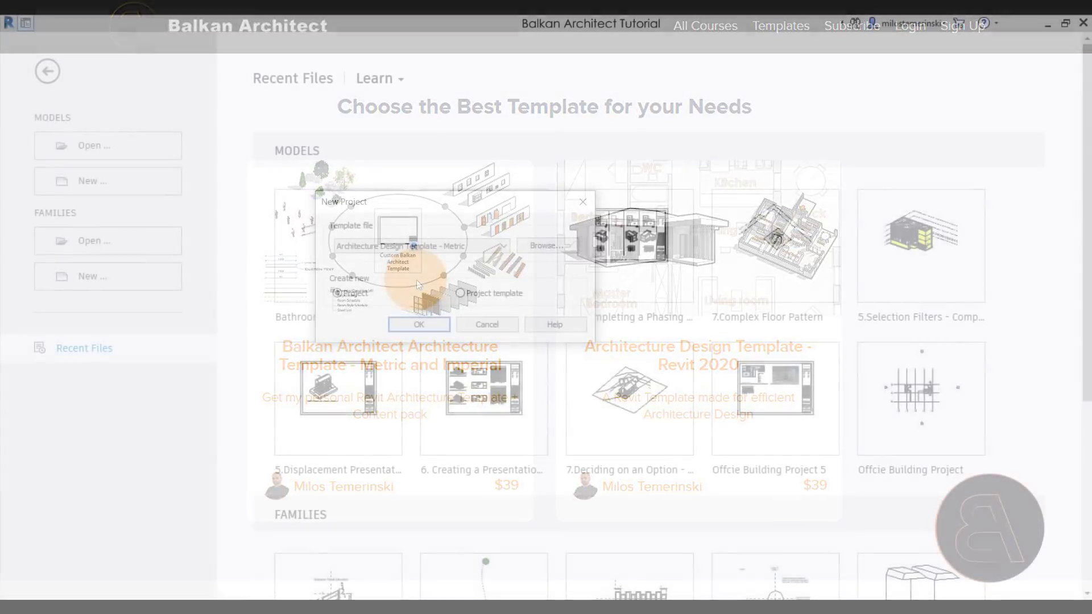
{"action": "left_click", "coordinate": [417, 325]}
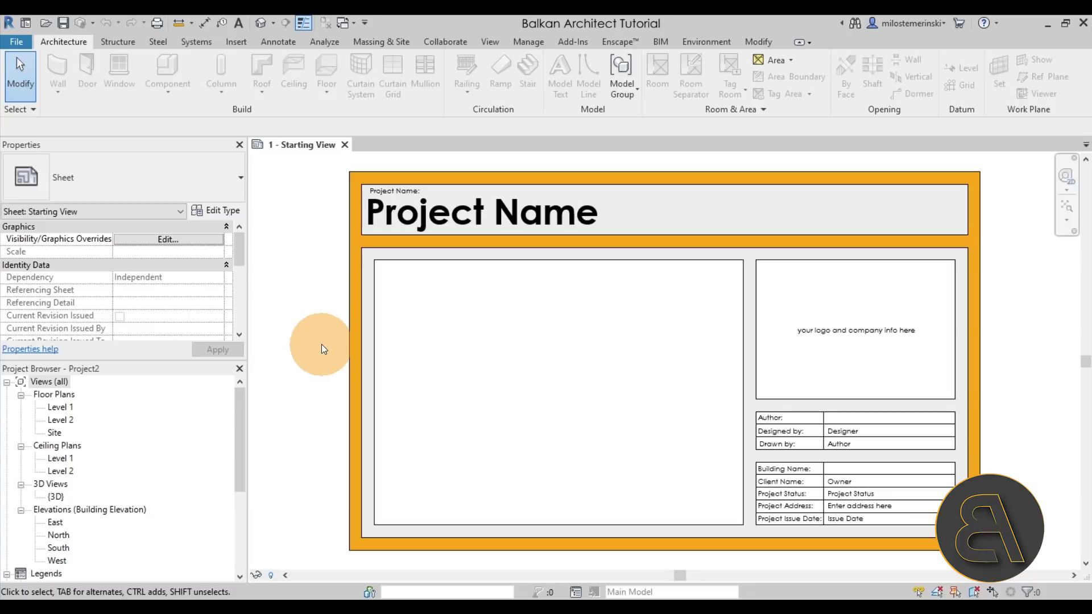
Create a new legend view named Material Legend.
{"action": "left_click", "coordinate": [490, 41]}
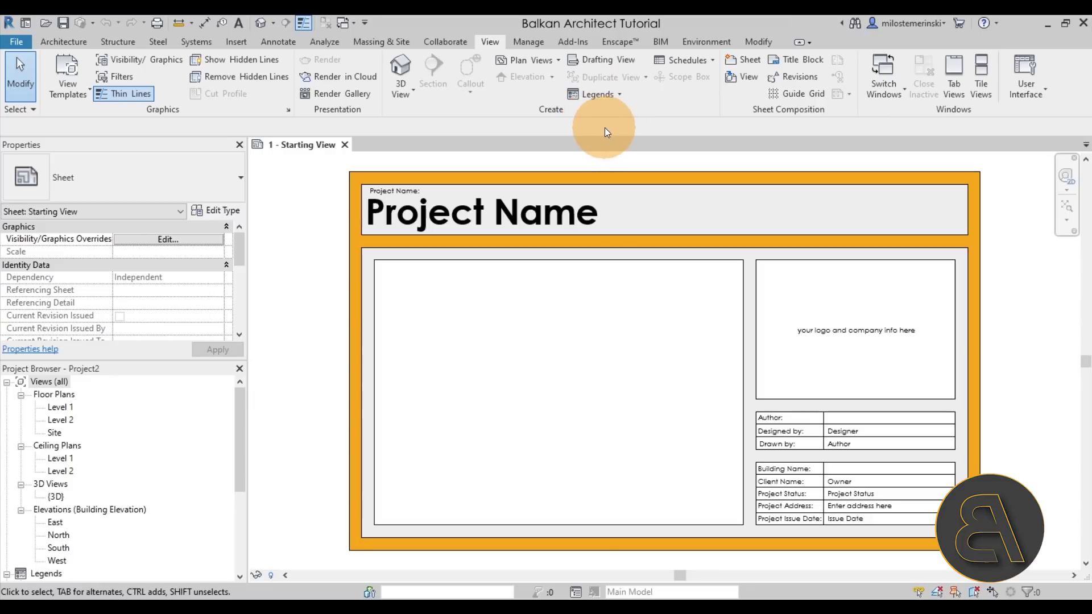
{"action": "left_click", "coordinate": [606, 101]}
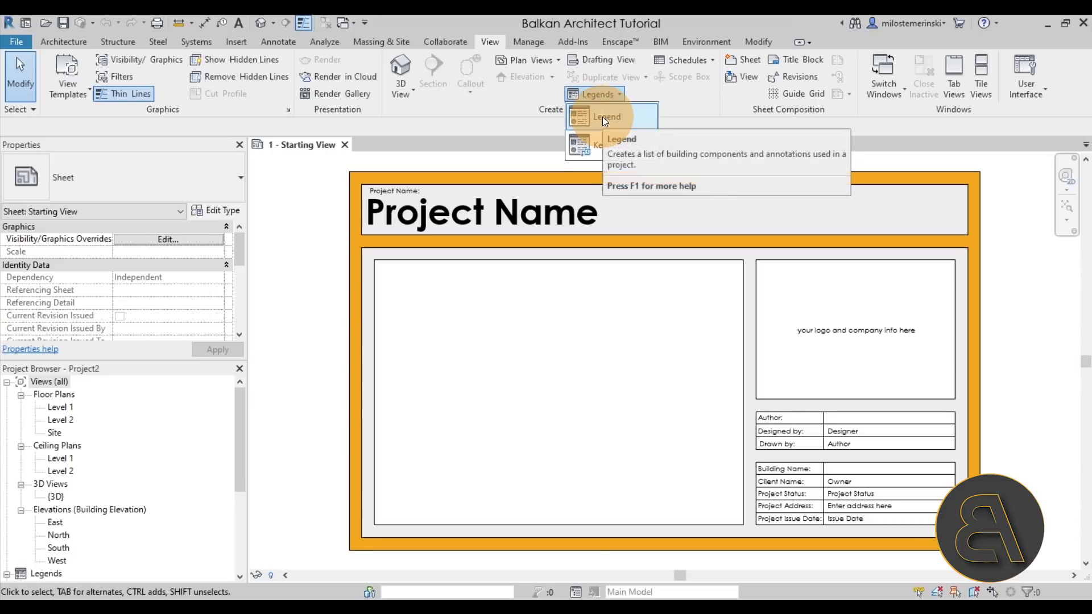
{"action": "left_click", "coordinate": [602, 117]}
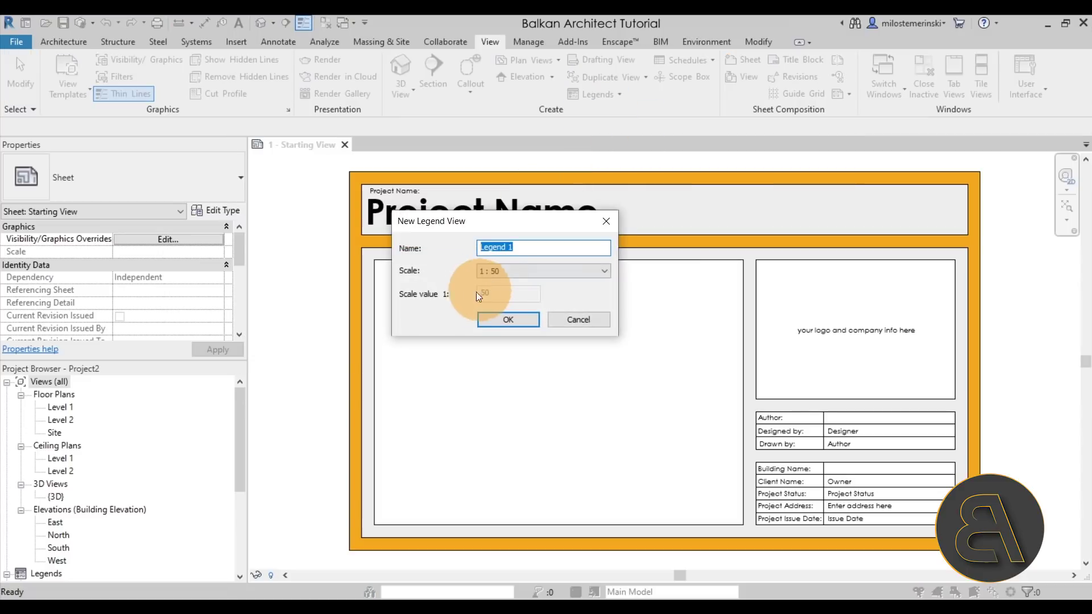
{"action": "double_click", "coordinate": [508, 249]}
{"action": "key", "text": "BackSpace"}
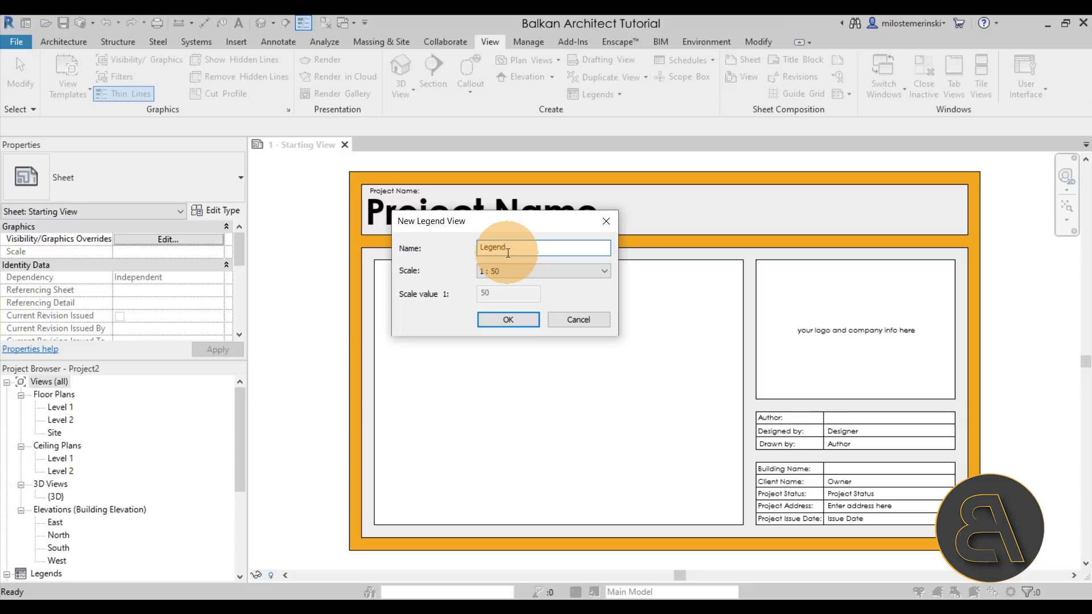
{"action": "left_click", "coordinate": [482, 248]}
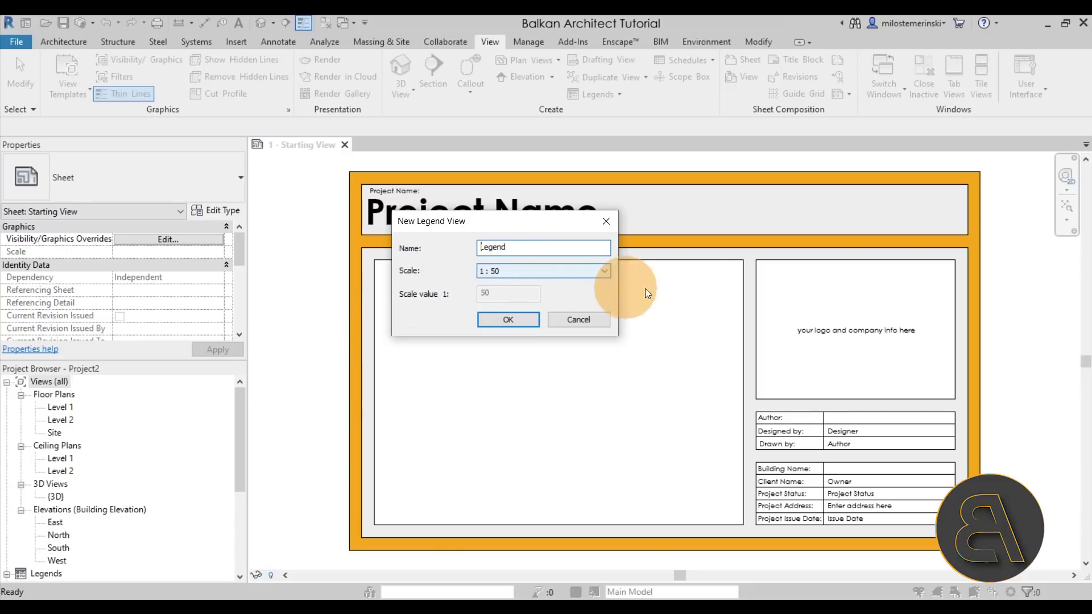
{"action": "type", "text": "Material"}
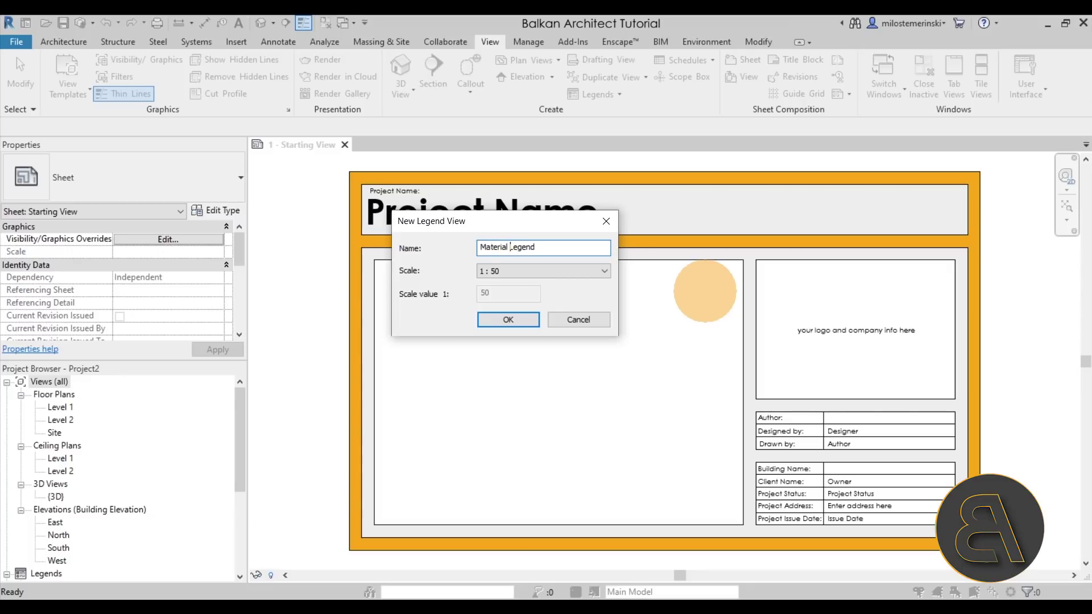
{"action": "left_click", "coordinate": [507, 322]}
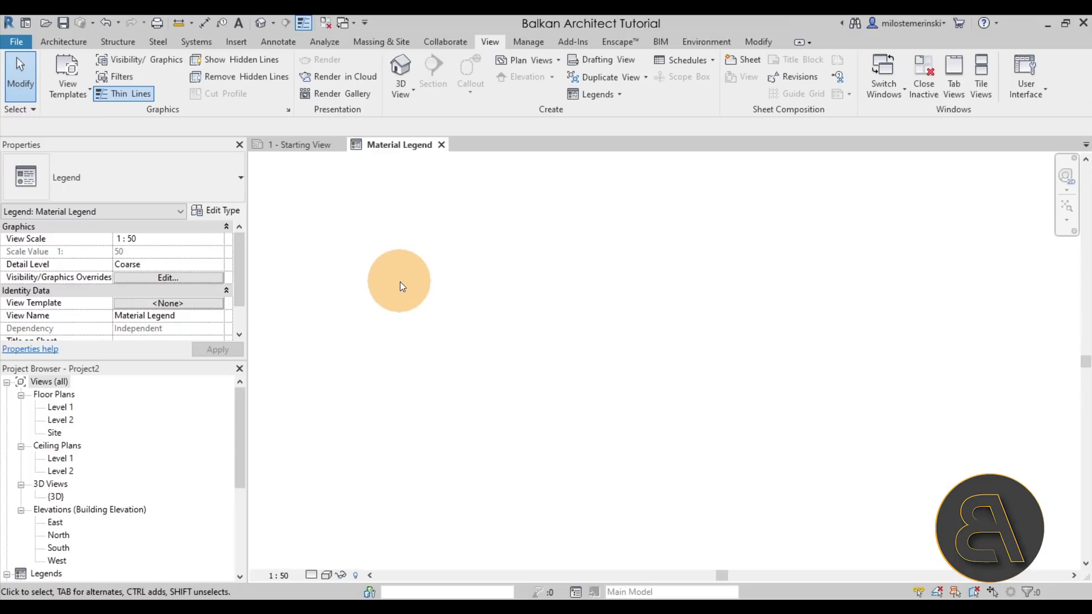
Place a text note reading "Material Legend" in the legend view, using the 2.5mm Century Gothic text type.
{"action": "left_click", "coordinate": [290, 42]}
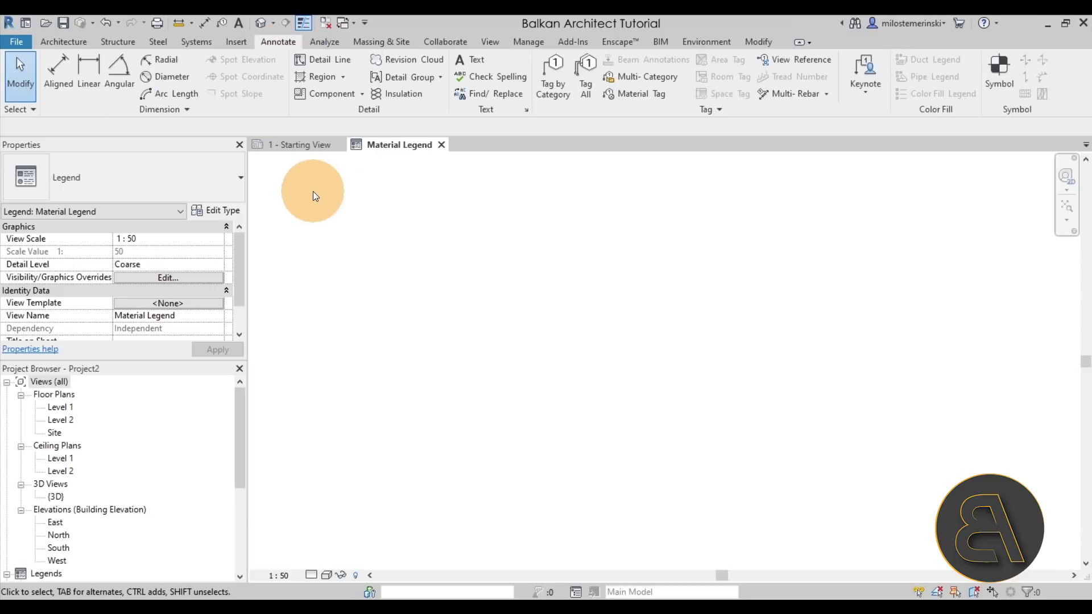
{"action": "left_click", "coordinate": [467, 66]}
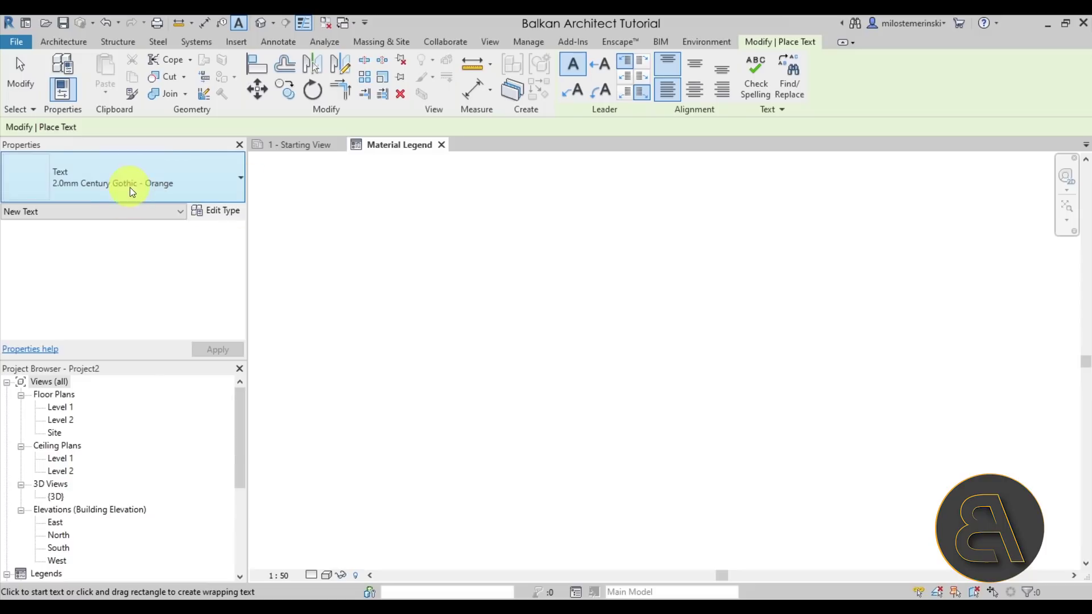
{"action": "left_click", "coordinate": [131, 191]}
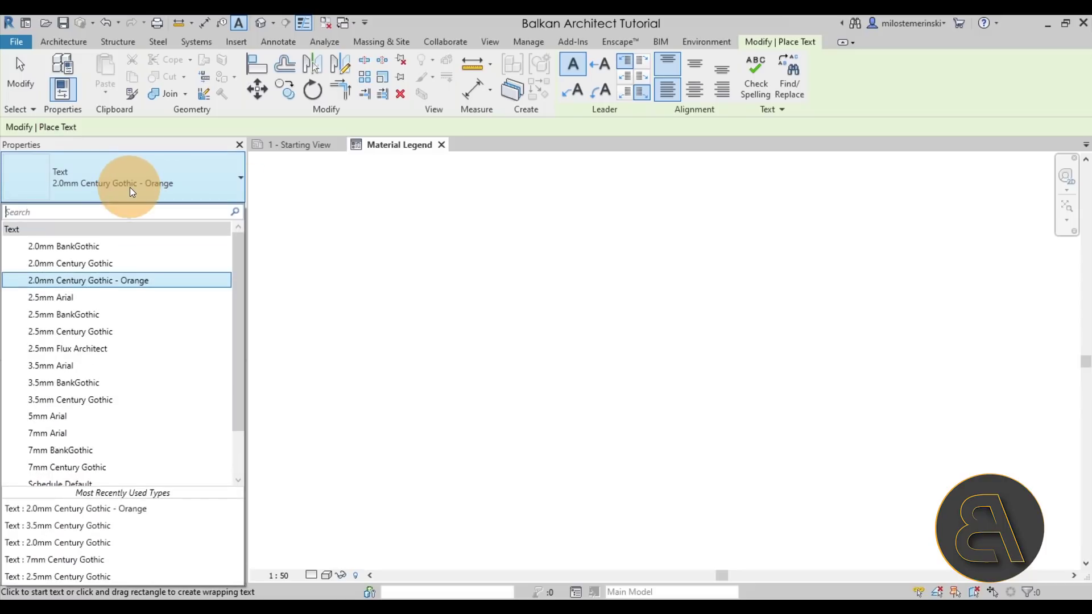
{"action": "left_click", "coordinate": [120, 339]}
{"action": "left_click", "coordinate": [552, 355]}
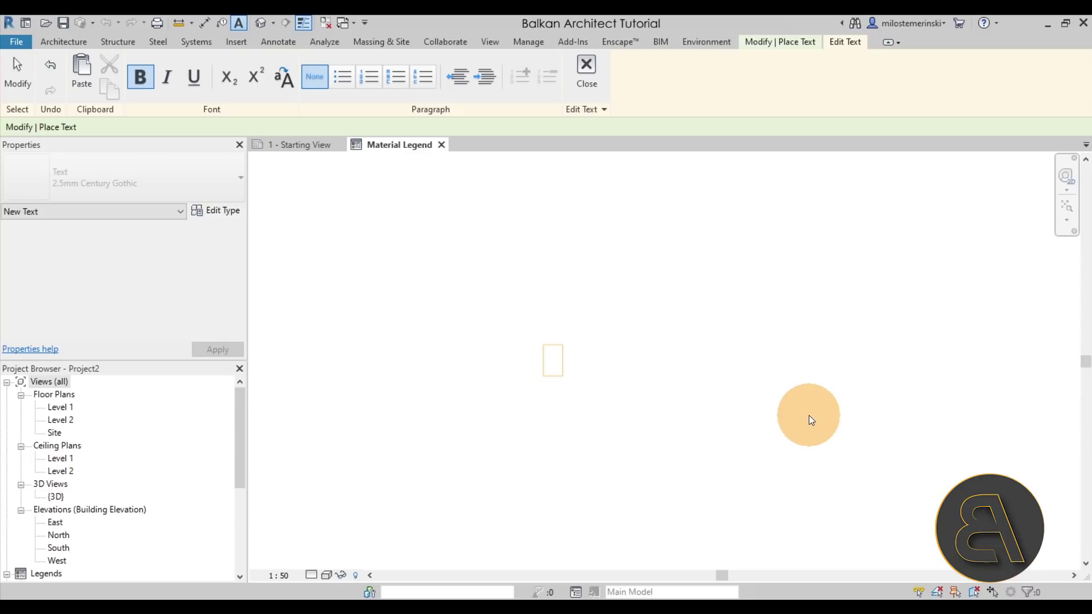
{"action": "type", "text": "Material Leg"}
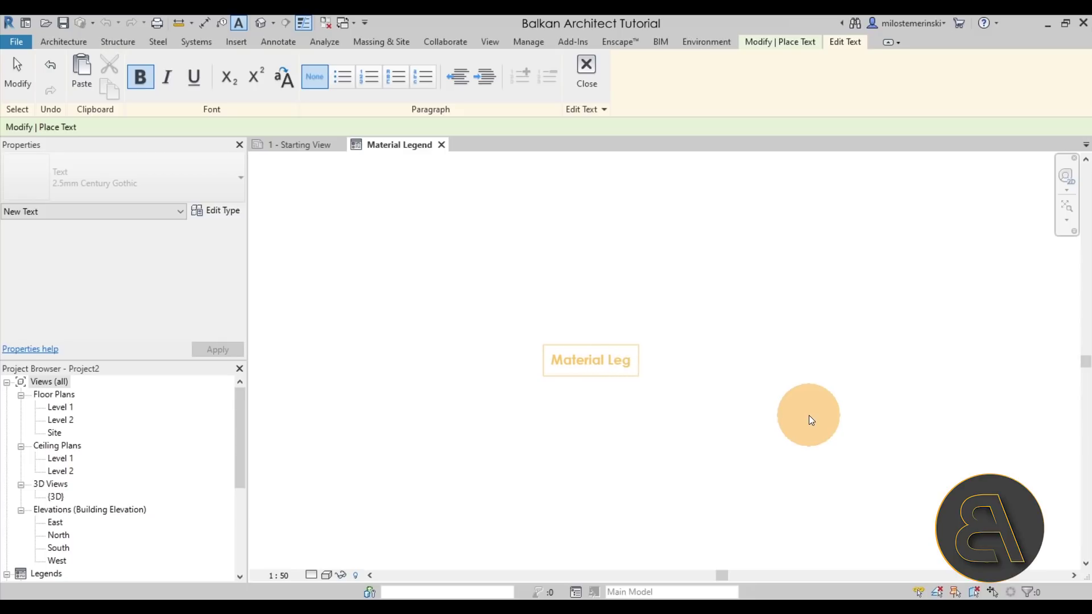
{"action": "type", "text": "end"}
{"action": "left_click", "coordinate": [810, 421]}
{"action": "key", "text": "Escape"}
{"action": "scroll", "coordinate": [646, 390], "scroll_direction": "up", "scroll_amount": 2}
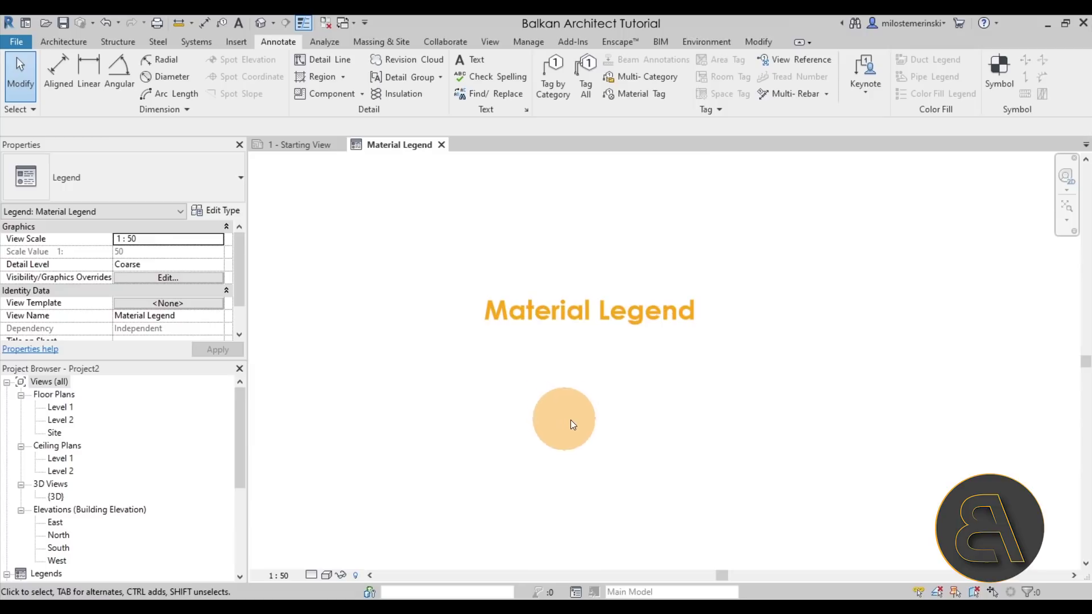
{"action": "middle_click_drag", "start_coordinate": [633, 421], "coordinate": [685, 423]}
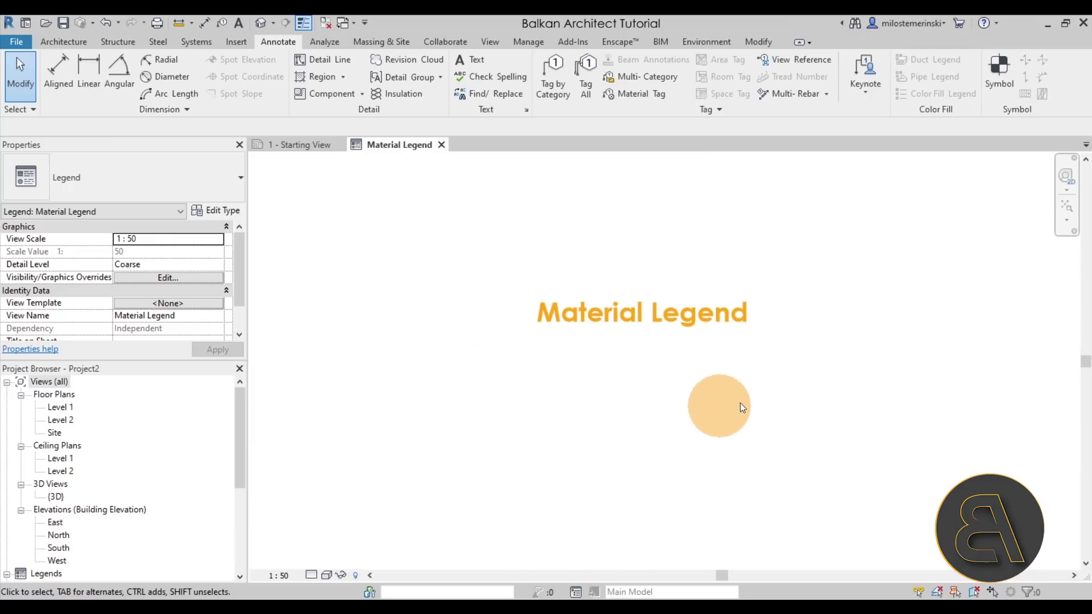
Change the "Material Legend" title note to the 2.5mm Arial text type.
{"action": "left_click", "coordinate": [614, 352]}
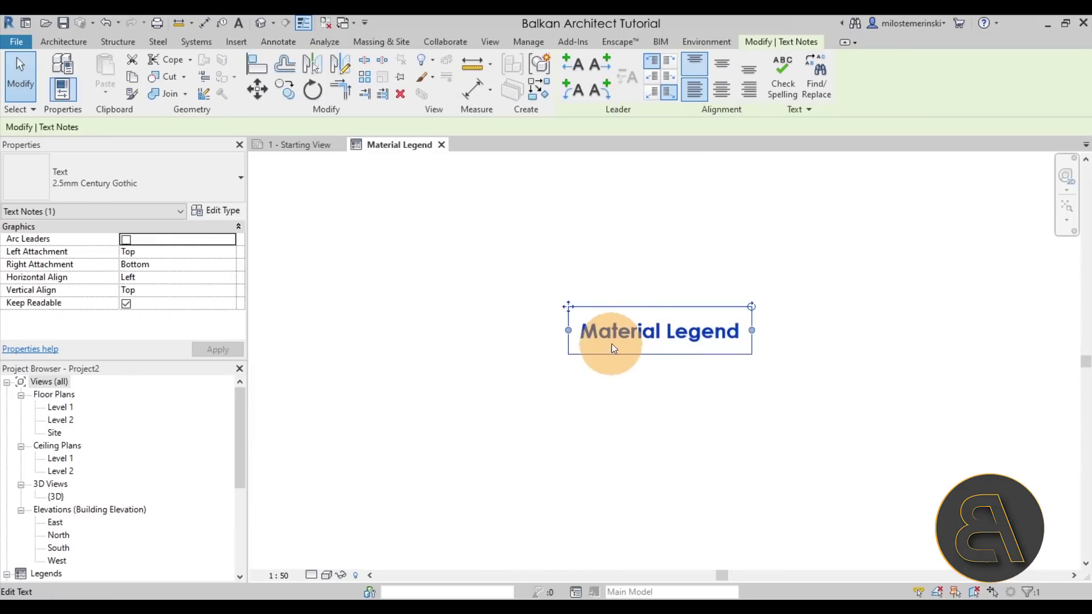
{"action": "left_click", "coordinate": [176, 194]}
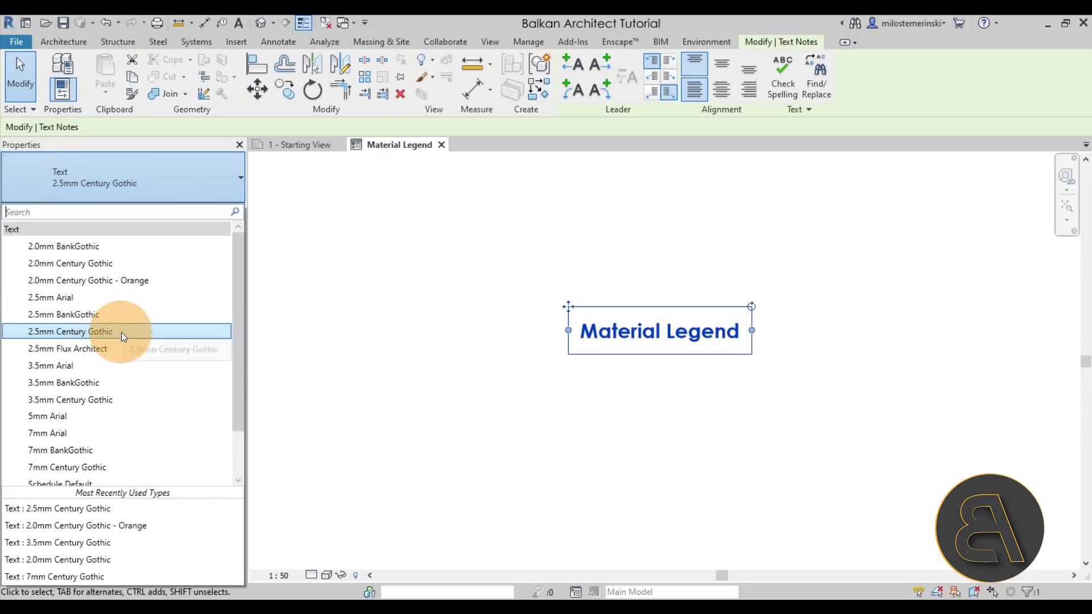
{"action": "left_click", "coordinate": [91, 300]}
{"action": "left_click", "coordinate": [668, 426]}
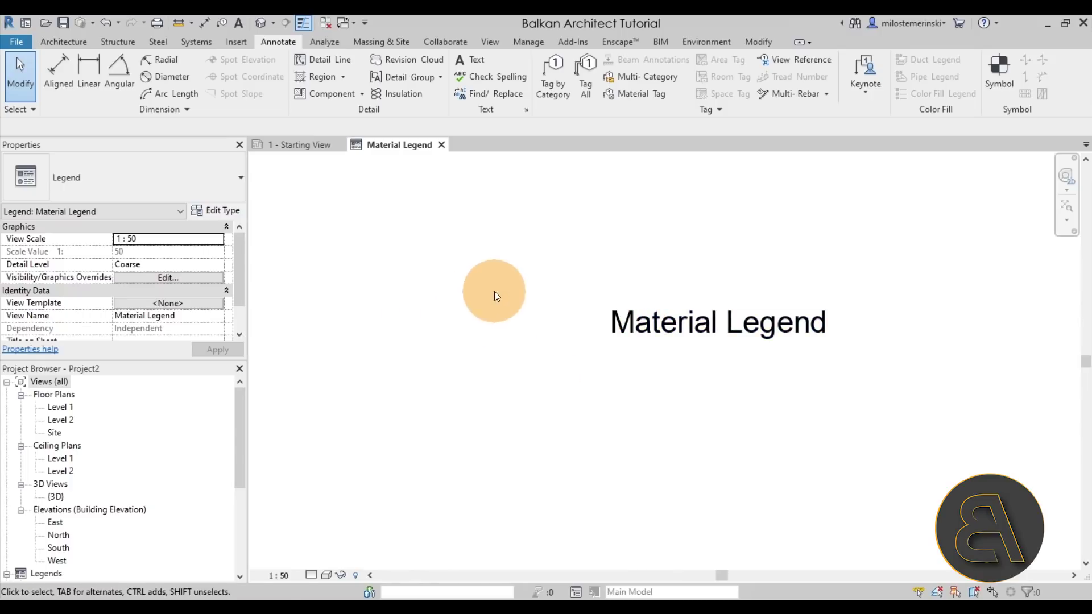
Sketch a rectangular filled region boundary about 34 by 26 beside the "Material Legend" text.
{"action": "scroll", "coordinate": [484, 281], "scroll_direction": "down", "scroll_amount": 1}
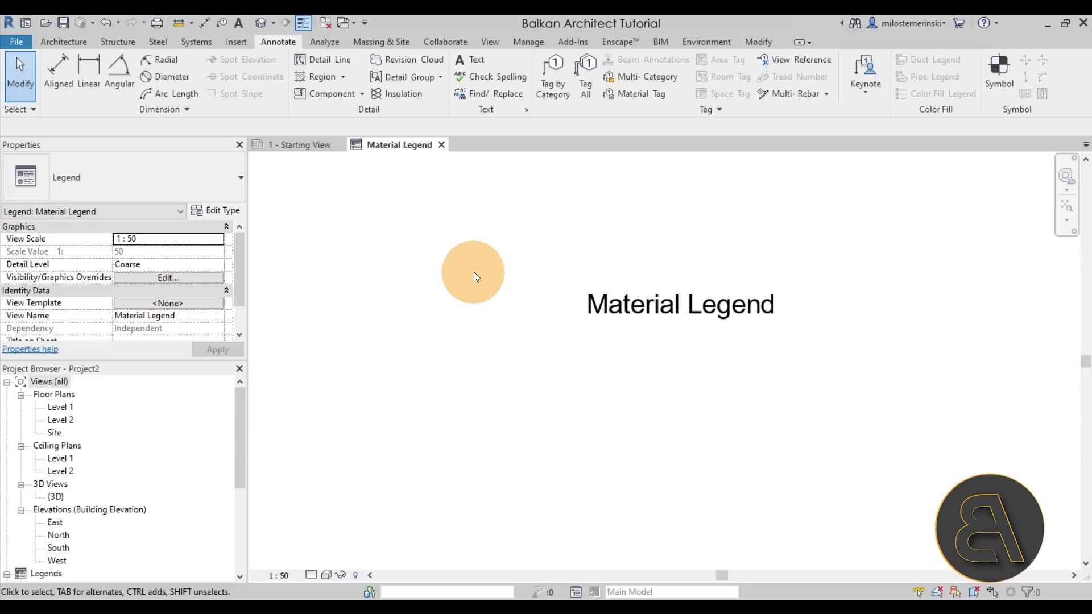
{"action": "left_click", "coordinate": [343, 80]}
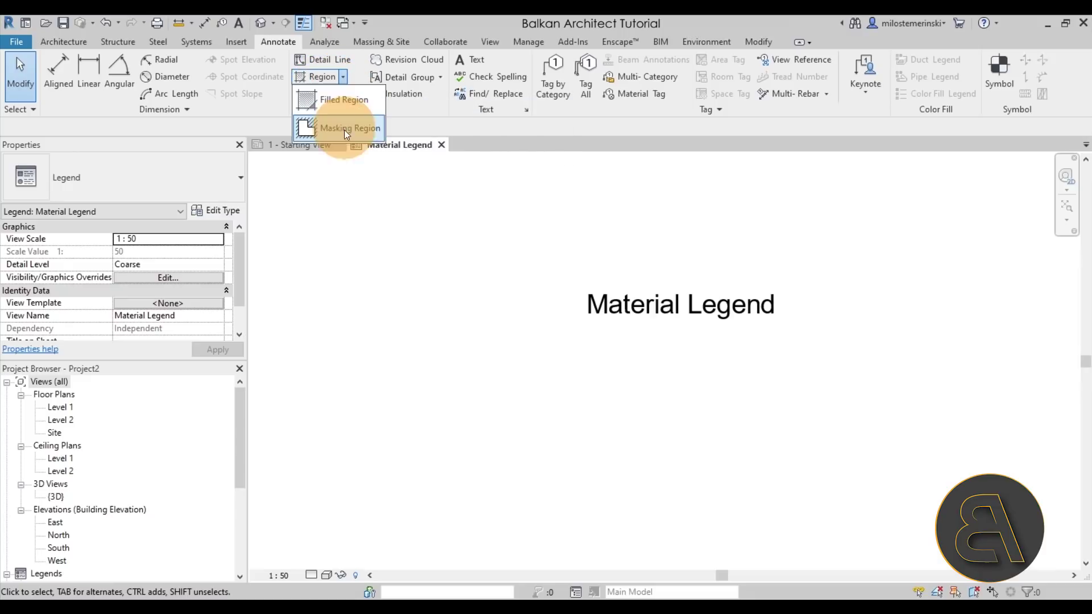
{"action": "left_click", "coordinate": [348, 79]}
{"action": "left_click", "coordinate": [348, 80]}
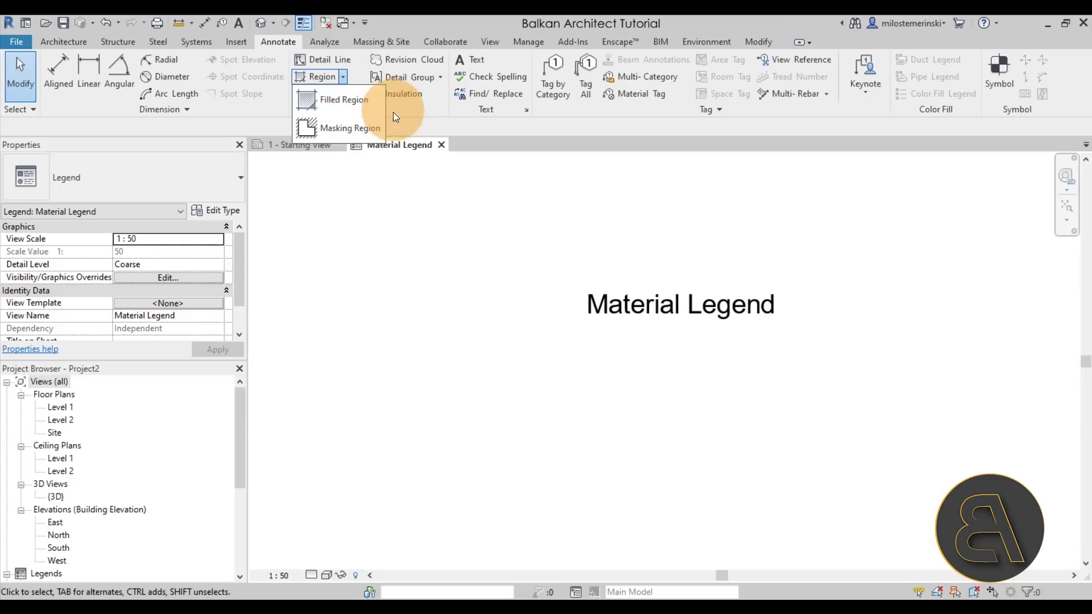
{"action": "left_click", "coordinate": [350, 104]}
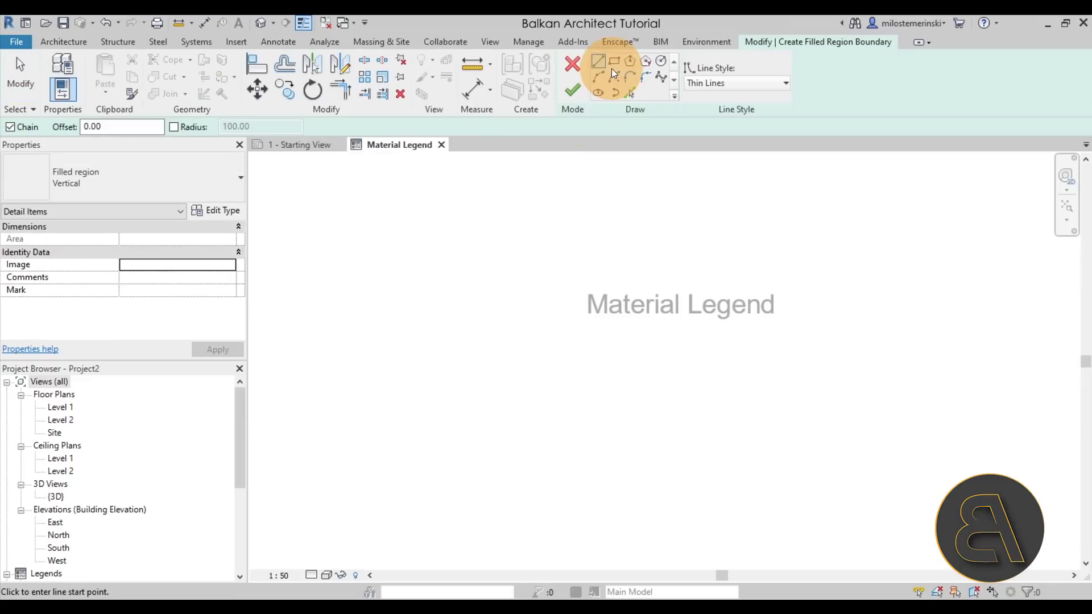
{"action": "left_click", "coordinate": [612, 66]}
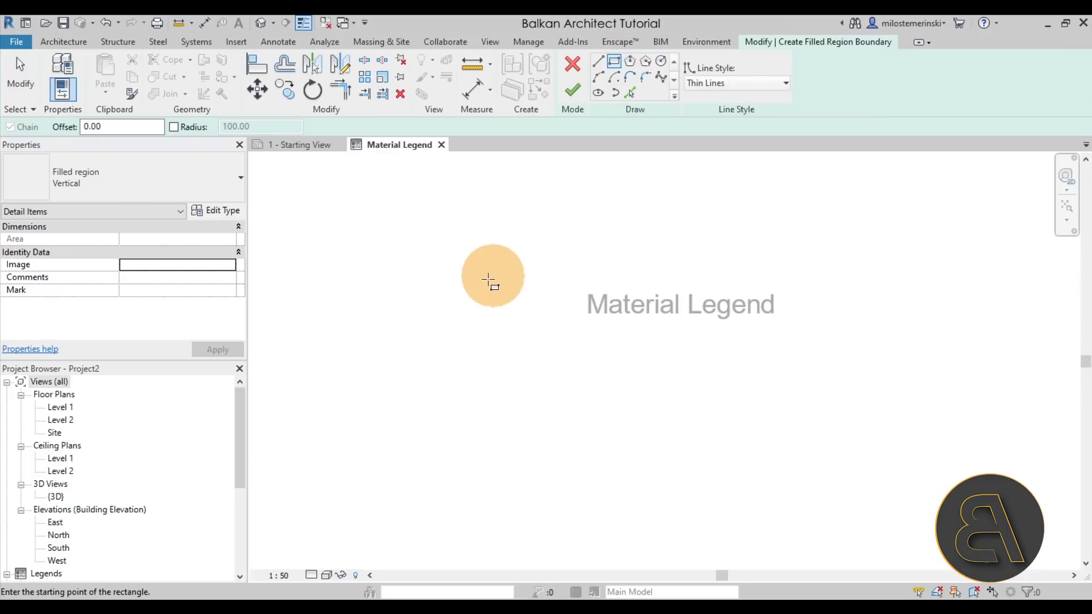
{"action": "left_click", "coordinate": [463, 291]}
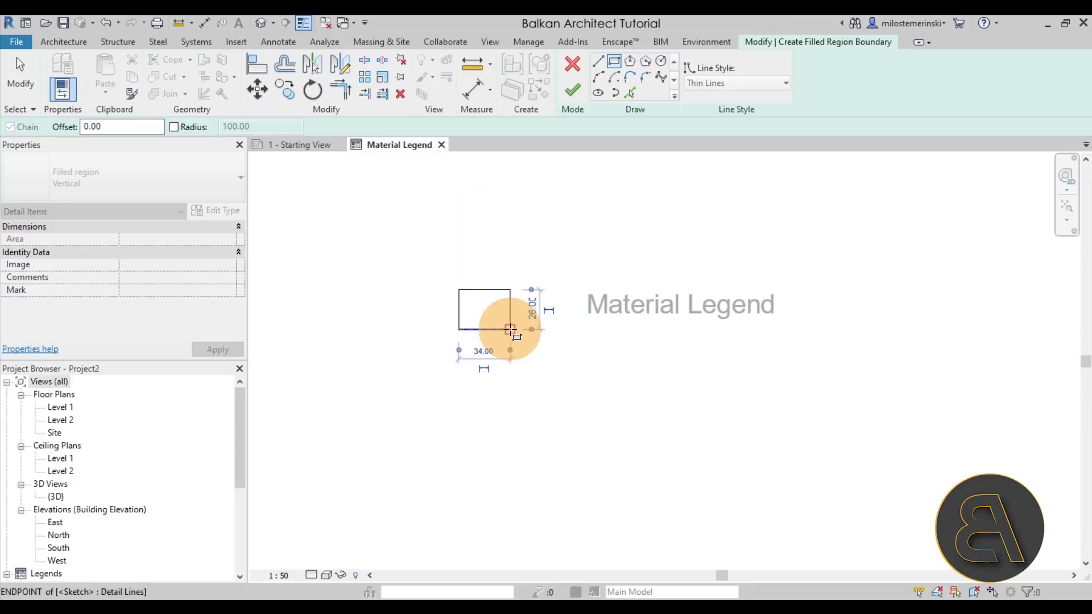
{"action": "left_click", "coordinate": [511, 329]}
{"action": "key", "text": "Escape"}
{"action": "key", "text": "Escape"}
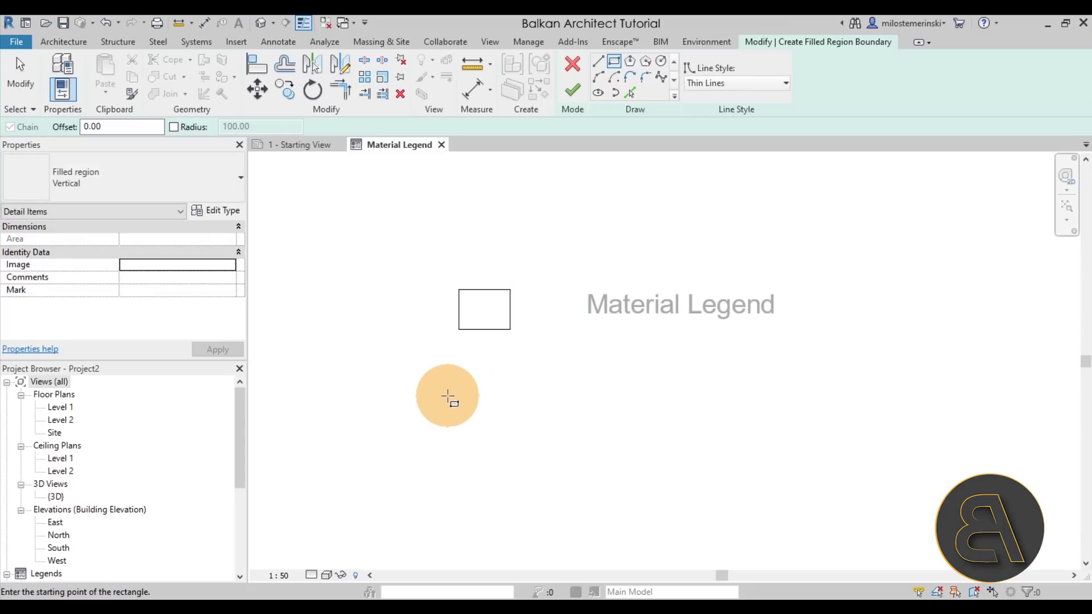
Set the boundary rectangle's width to 40 by moving its right edge.
{"action": "left_click", "coordinate": [511, 312]}
{"action": "left_click", "coordinate": [483, 351]}
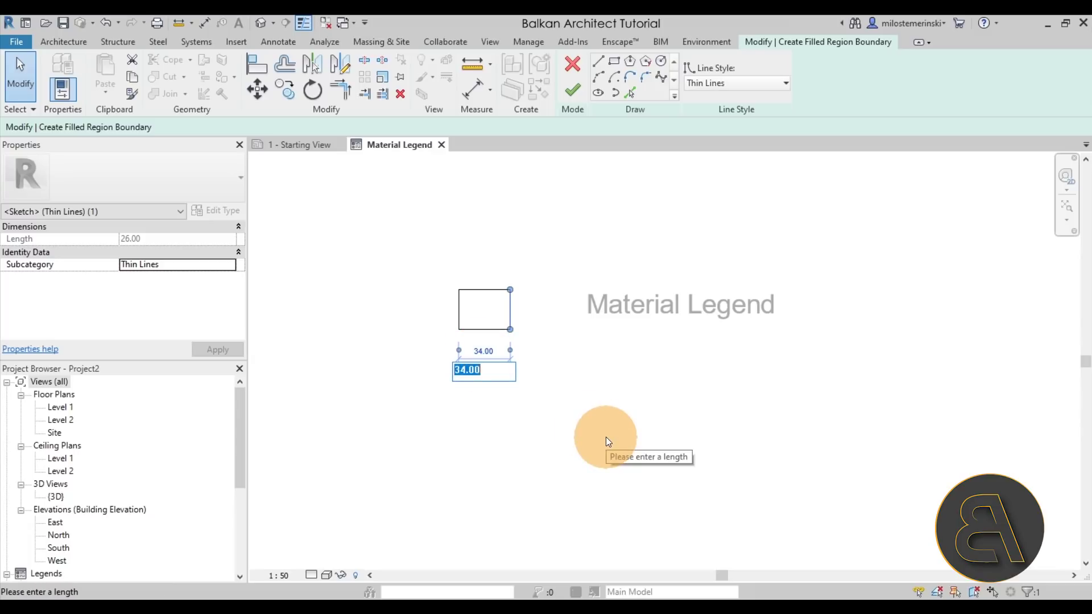
{"action": "type", "text": "40"}
{"action": "key", "text": "Return"}
{"action": "left_click", "coordinate": [527, 330]}
Resize the boundary rectangle to a width of 50 and a height of 30 by moving its left and upper edges.
{"action": "left_click", "coordinate": [461, 312]}
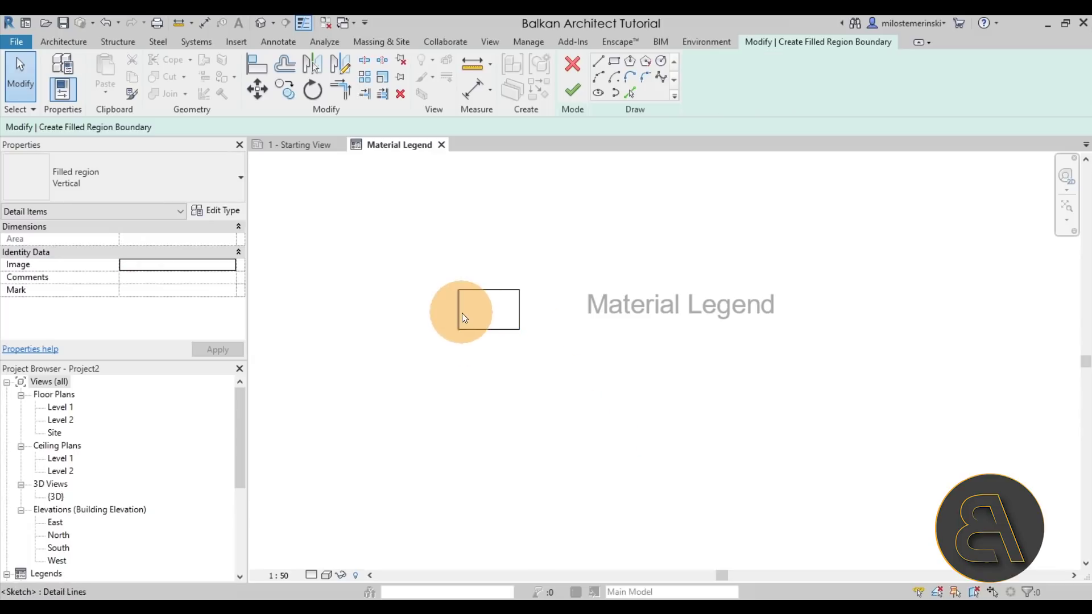
{"action": "left_click", "coordinate": [490, 257]}
{"action": "type", "text": "50"}
{"action": "key", "text": "Return"}
{"action": "left_click", "coordinate": [493, 263]}
{"action": "left_click", "coordinate": [494, 290]}
{"action": "left_click", "coordinate": [541, 309]}
{"action": "type", "text": "30"}
{"action": "key", "text": "Return"}
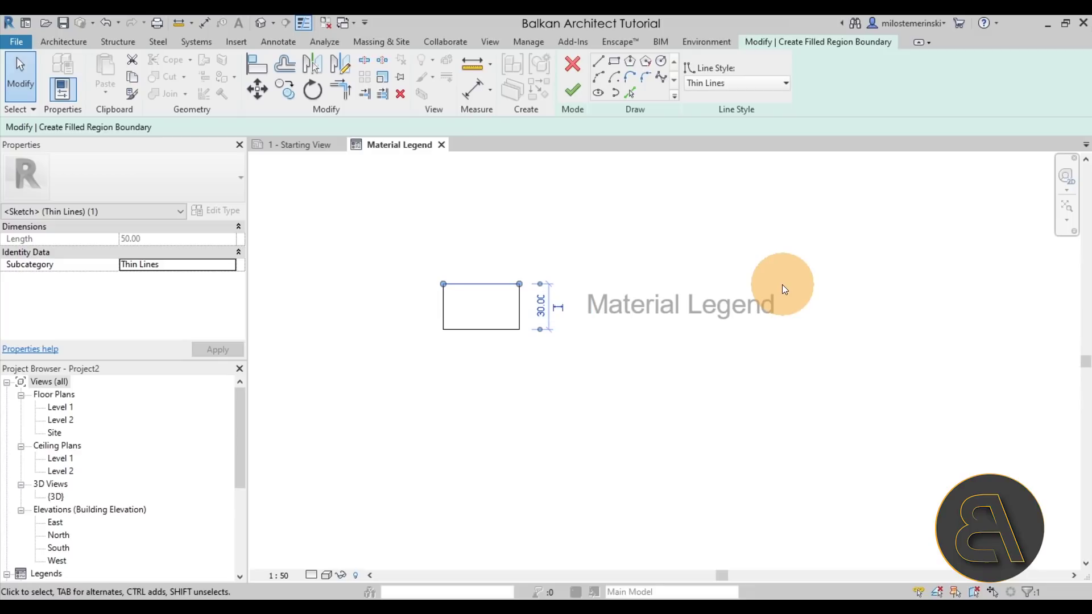
{"action": "left_click", "coordinate": [782, 285]}
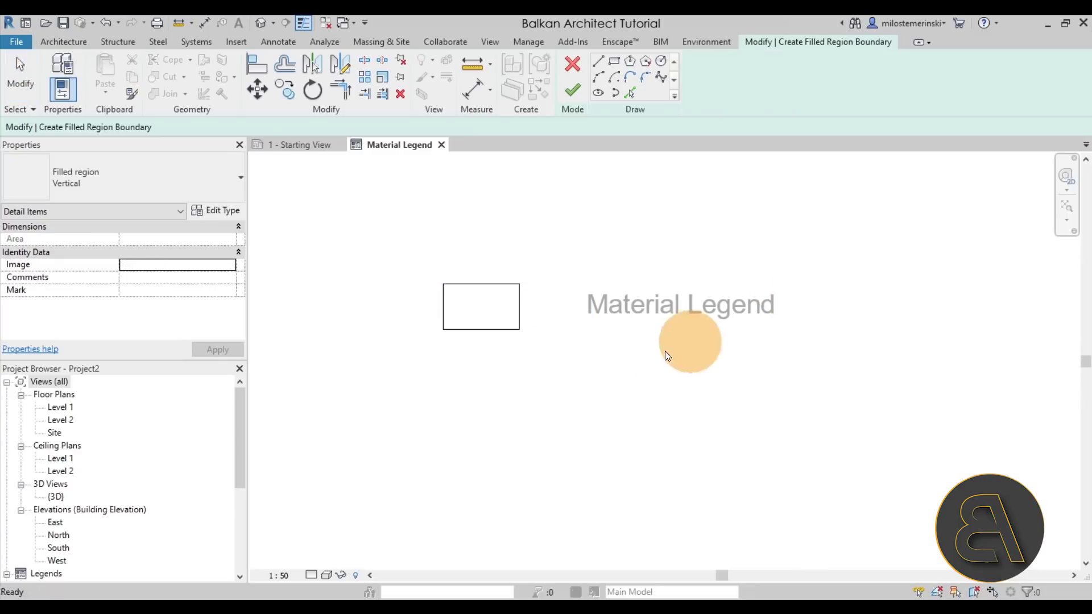
Nudge the whole boundary rectangle to the right so it sits close to the "Material Legend" text.
{"action": "left_click", "coordinate": [498, 286]}
{"action": "key", "text": "Up"}
{"action": "key", "text": "Right"}
{"action": "key", "text": "Down"}
{"action": "key", "text": "Right"}
{"action": "key", "text": "Right"}
{"action": "key", "text": "Right"}
{"action": "key", "text": "Right"}
{"action": "key", "text": "Right"}
{"action": "key", "text": "Right"}
{"action": "key", "text": "Right"}
{"action": "key", "text": "Right"}
{"action": "key", "text": "Right"}
{"action": "key", "text": "Right"}
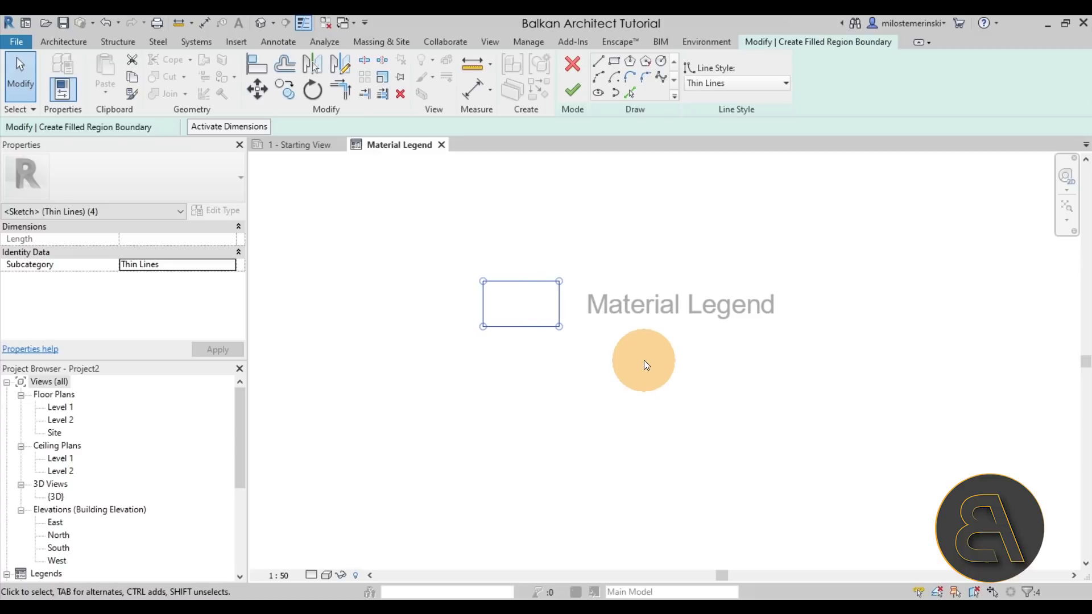
{"action": "key", "text": "Escape"}
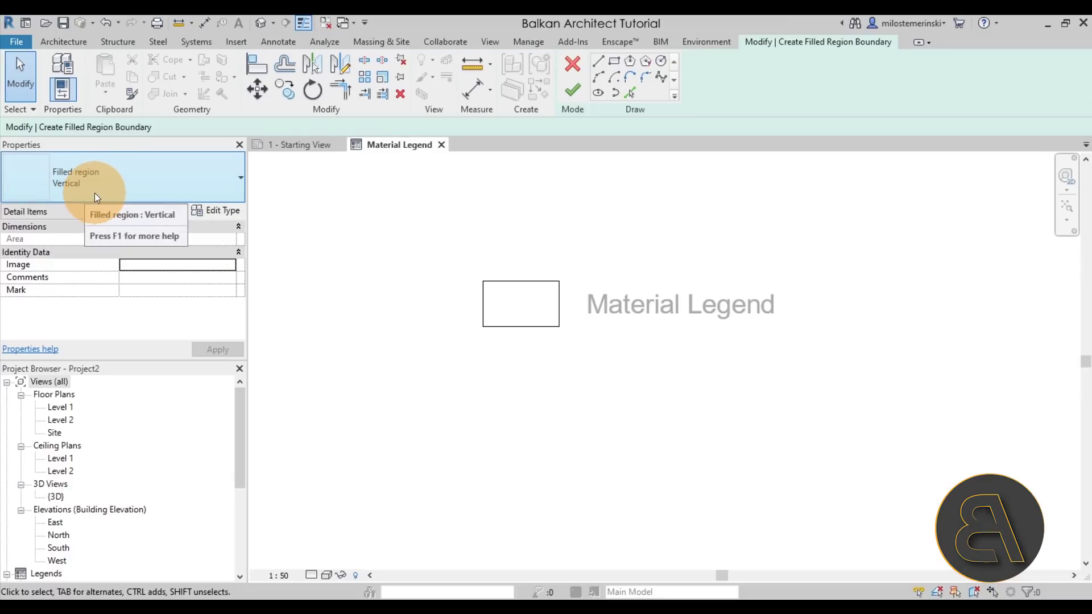
Duplicate the Vertical filled region type under the name "Concrete Hatch".
{"action": "left_click", "coordinate": [226, 211]}
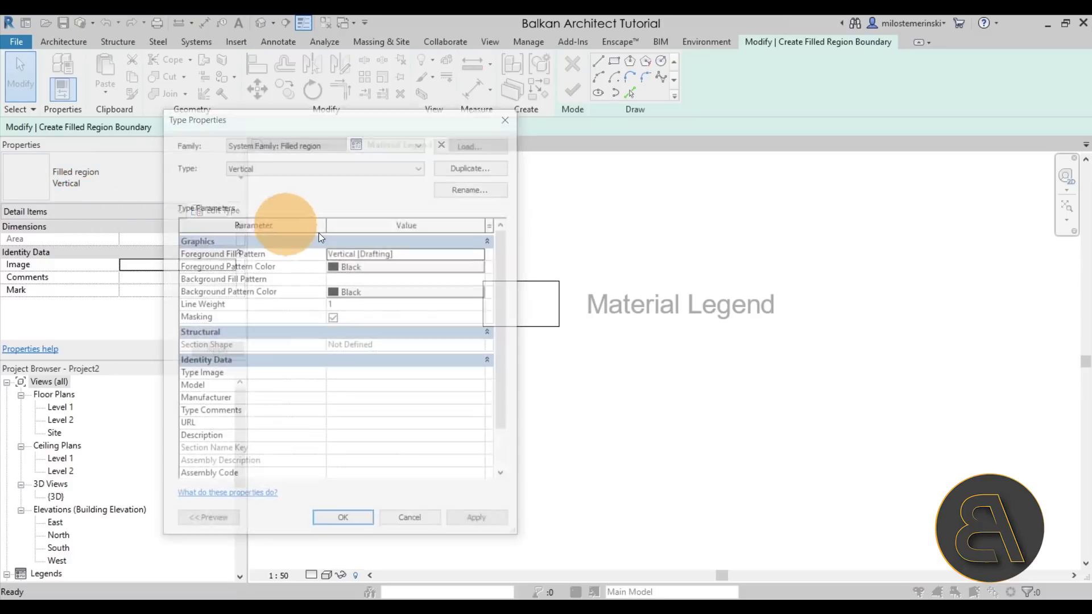
{"action": "left_click", "coordinate": [285, 168]}
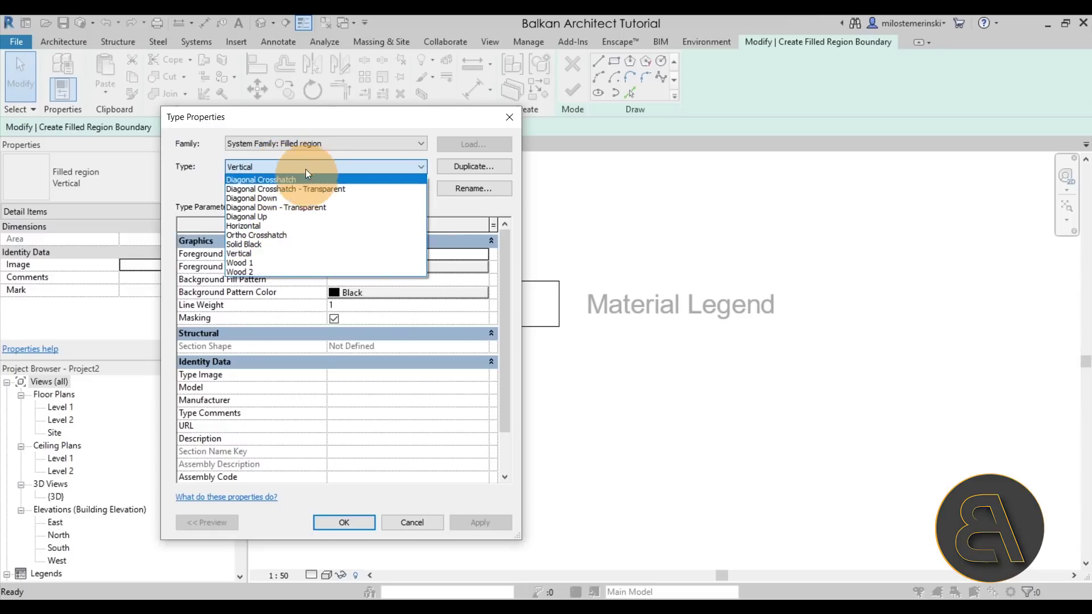
{"action": "left_click", "coordinate": [298, 166]}
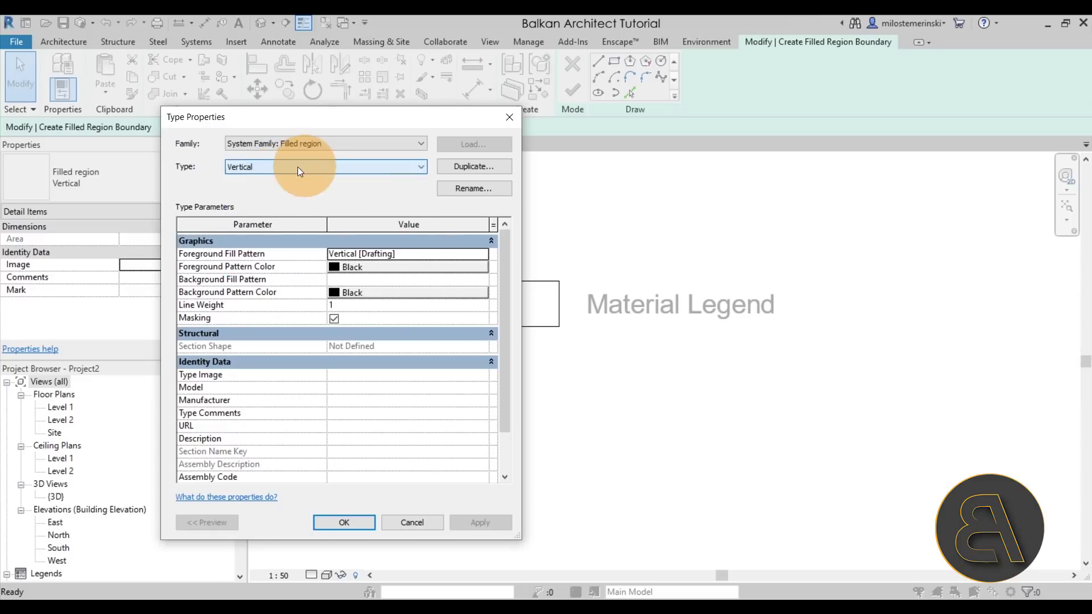
{"action": "left_click", "coordinate": [483, 168]}
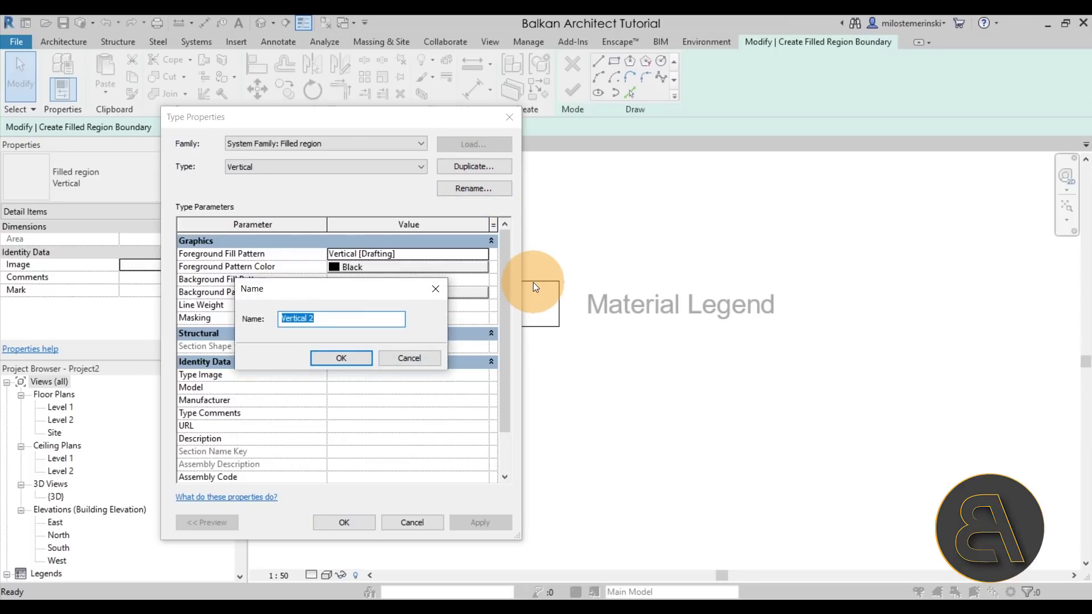
{"action": "type", "text": "Conret"}
{"action": "key", "text": "BackSpace"}
{"action": "key", "text": "BackSpace"}
{"action": "key", "text": "BackSpace"}
{"action": "type", "text": "crete Ha"}
{"action": "key", "text": "Return"}
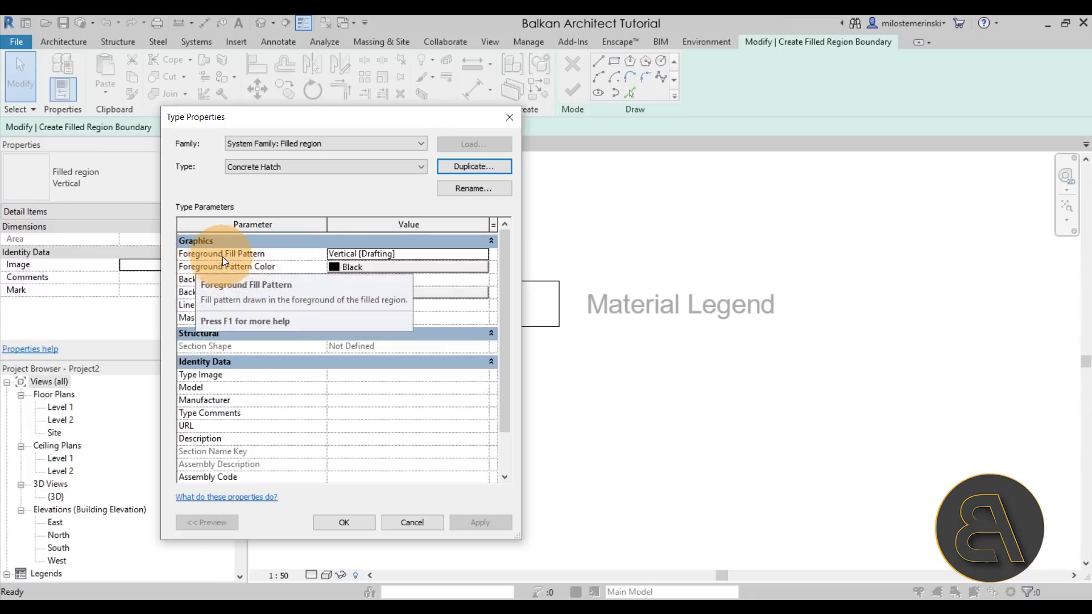
Set the Concrete Hatch type's foreground fill pattern to the Diagonal crosshatch 1.5mm drafting pattern.
{"action": "left_click", "coordinate": [487, 251]}
{"action": "mouse_move", "coordinate": [478, 332]}
{"action": "left_mouse_down"}
{"action": "mouse_move", "coordinate": [477, 371]}
{"action": "mouse_move", "coordinate": [487, 277]}
{"action": "left_mouse_up"}
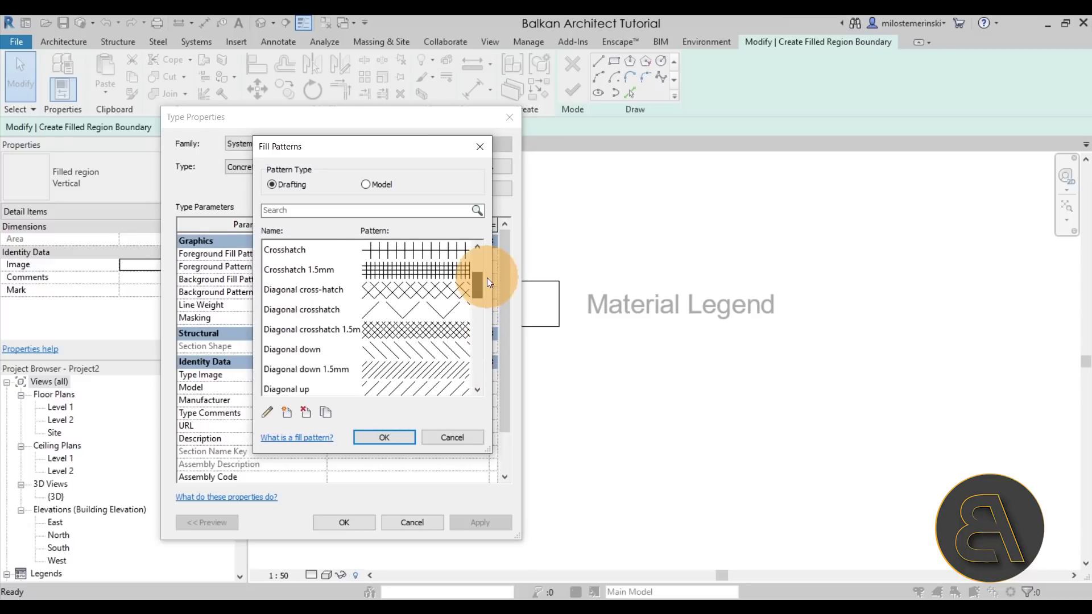
{"action": "left_click", "coordinate": [295, 330]}
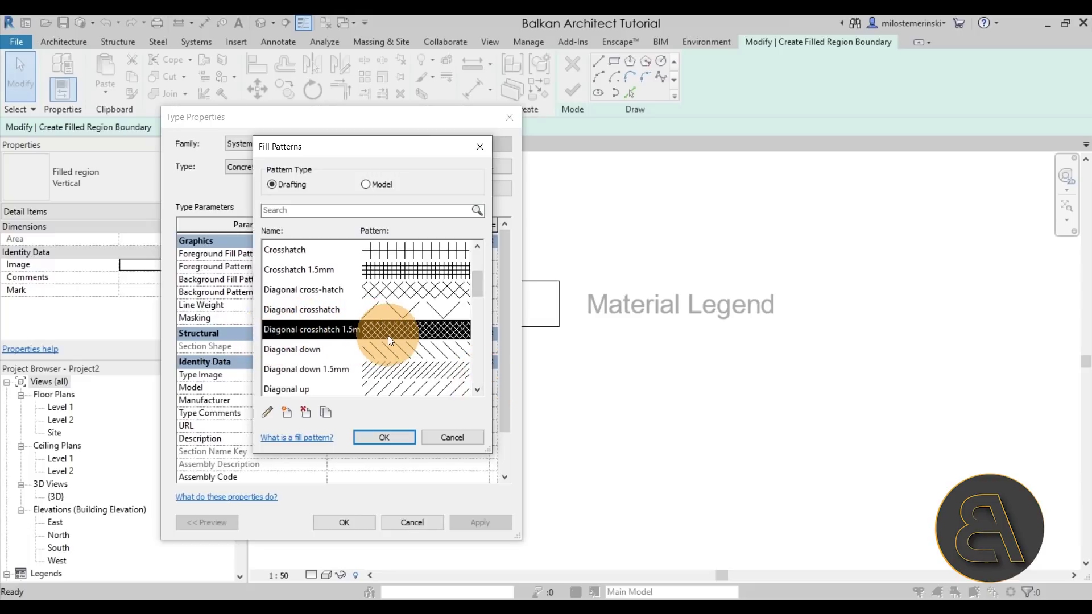
{"action": "left_click", "coordinate": [398, 438]}
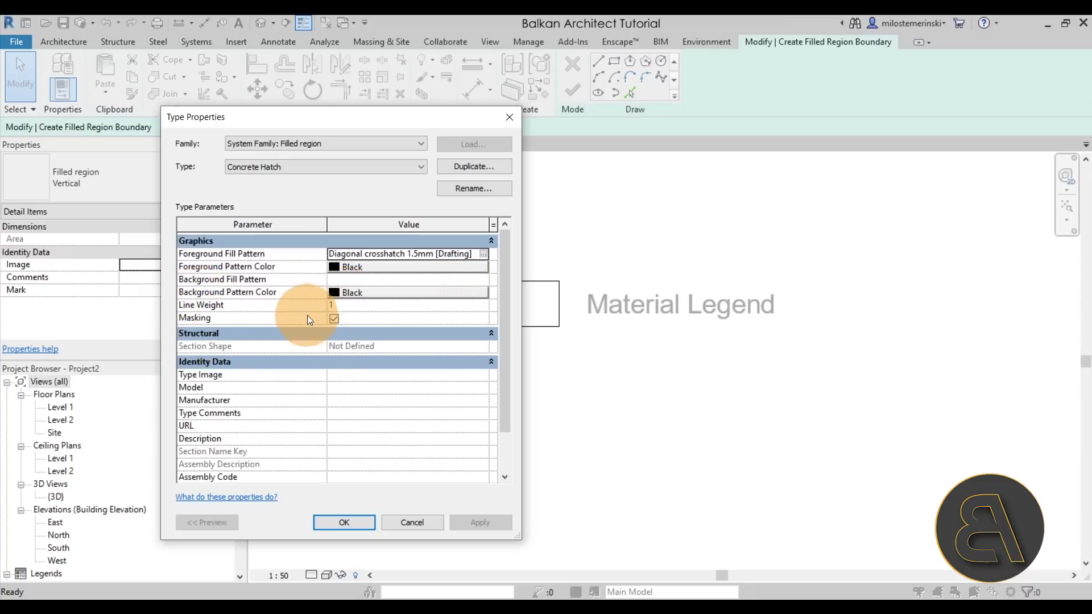
Give the Concrete Hatch type a solid background fill in light grey RGB 216-216-216 and accept the type changes.
{"action": "left_click", "coordinate": [485, 280]}
{"action": "left_click", "coordinate": [482, 280]}
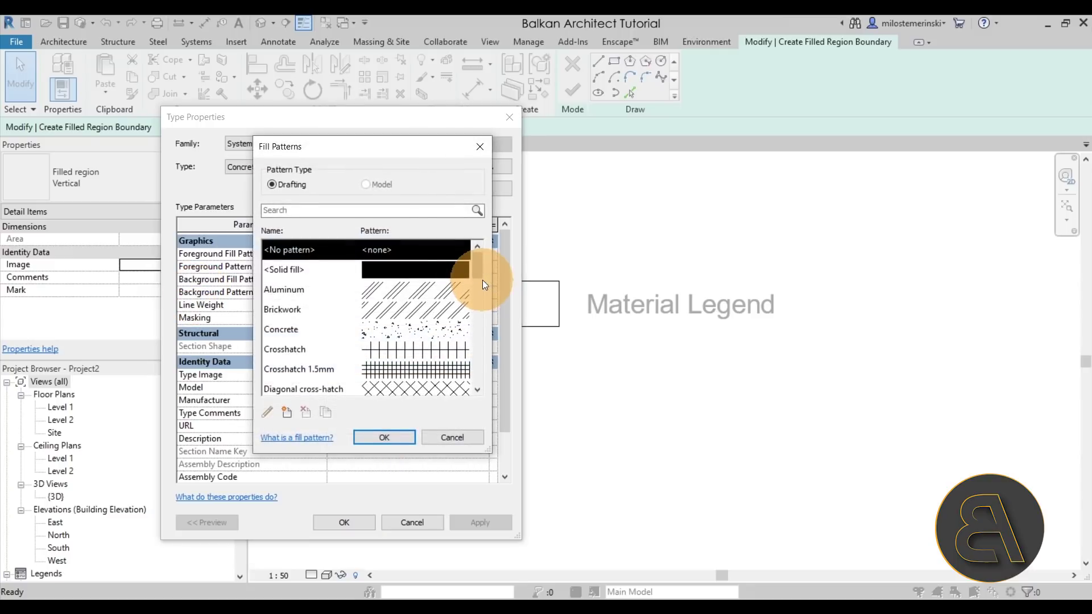
{"action": "left_click", "coordinate": [374, 273]}
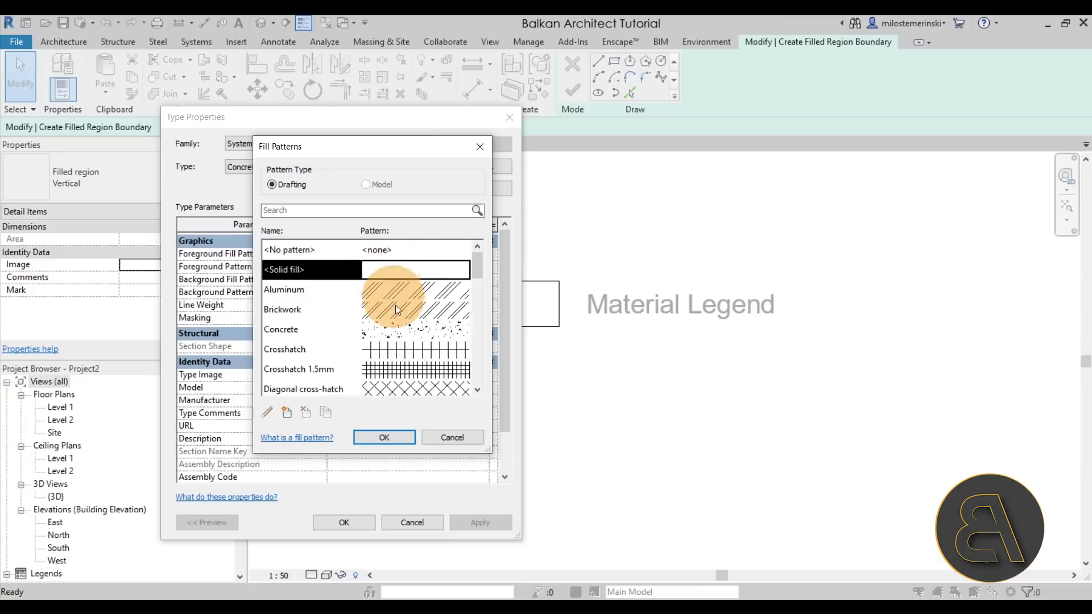
{"action": "left_click", "coordinate": [378, 437]}
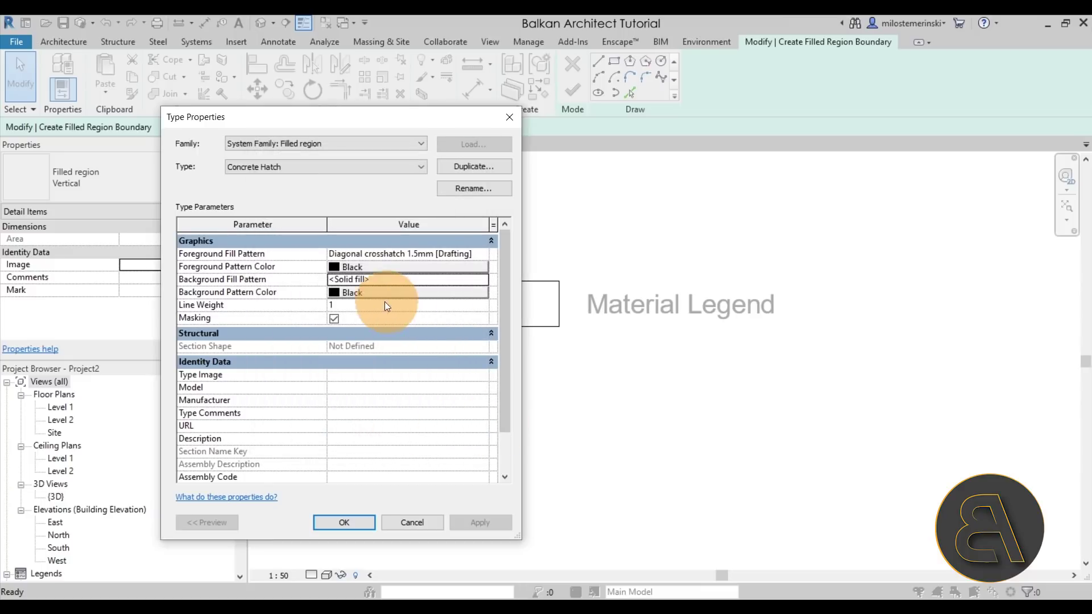
{"action": "left_click", "coordinate": [333, 295]}
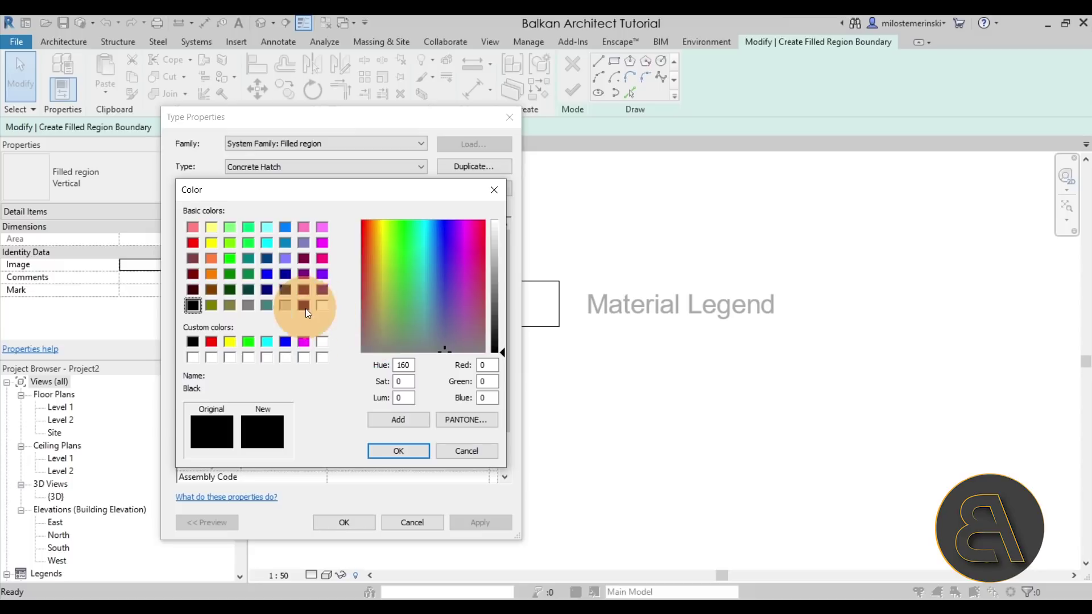
{"action": "left_click", "coordinate": [285, 305]}
{"action": "left_click_drag", "start_coordinate": [504, 253], "coordinate": [503, 240]}
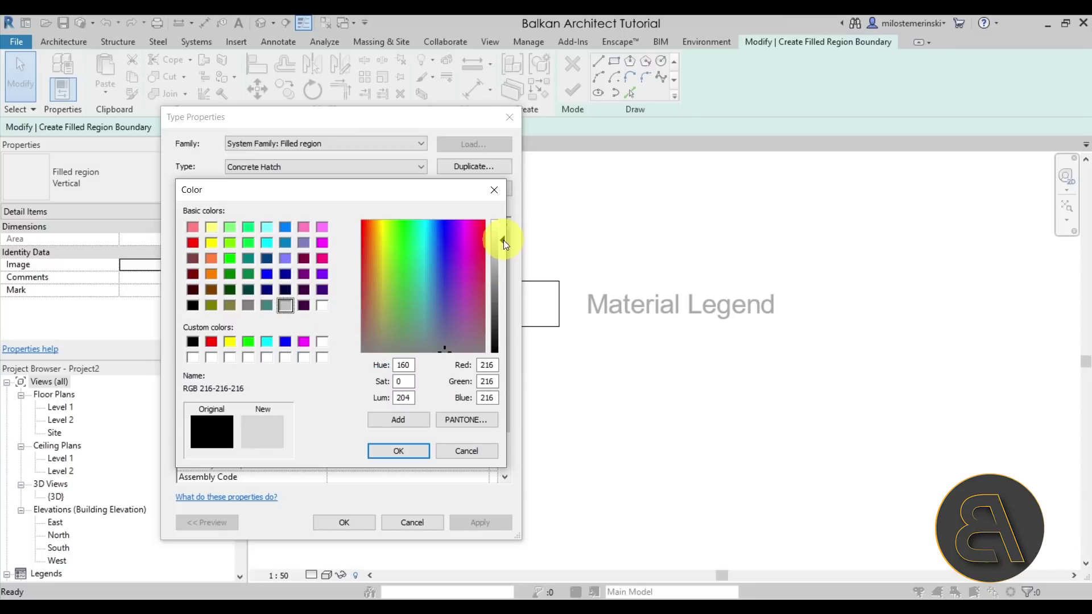
{"action": "left_click", "coordinate": [398, 450]}
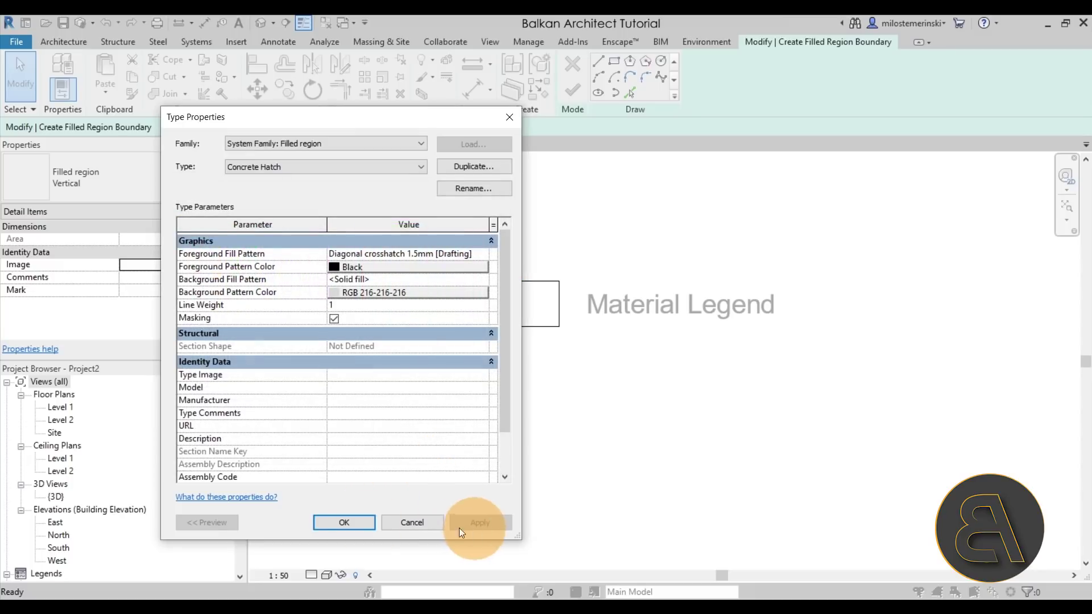
{"action": "left_click", "coordinate": [350, 524]}
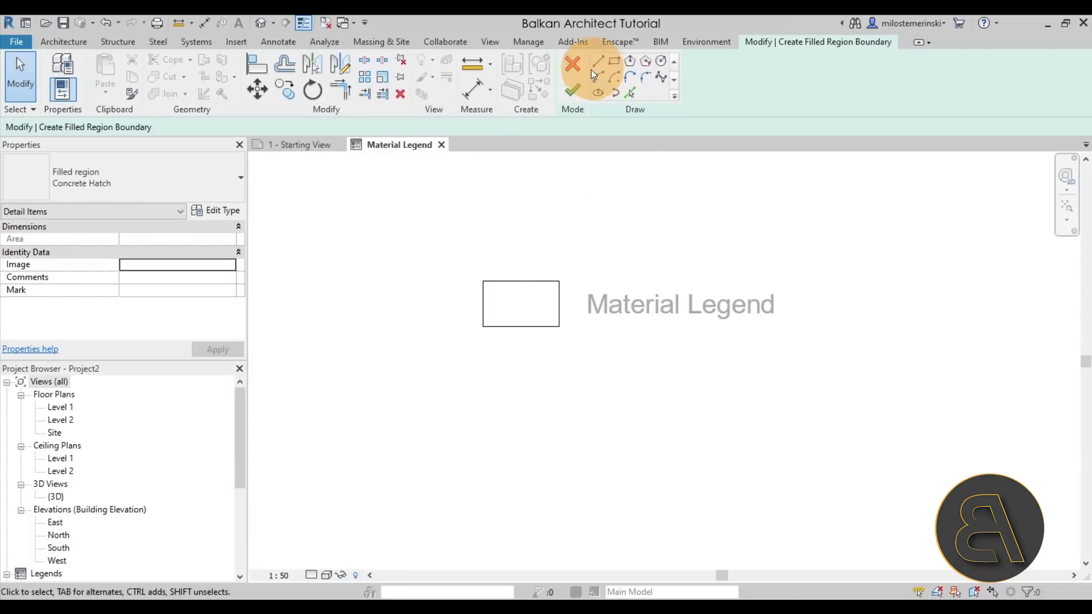
Finish the filled region boundary and inspect the hatched swatch.
{"action": "left_click", "coordinate": [572, 90]}
{"action": "left_click", "coordinate": [639, 421]}
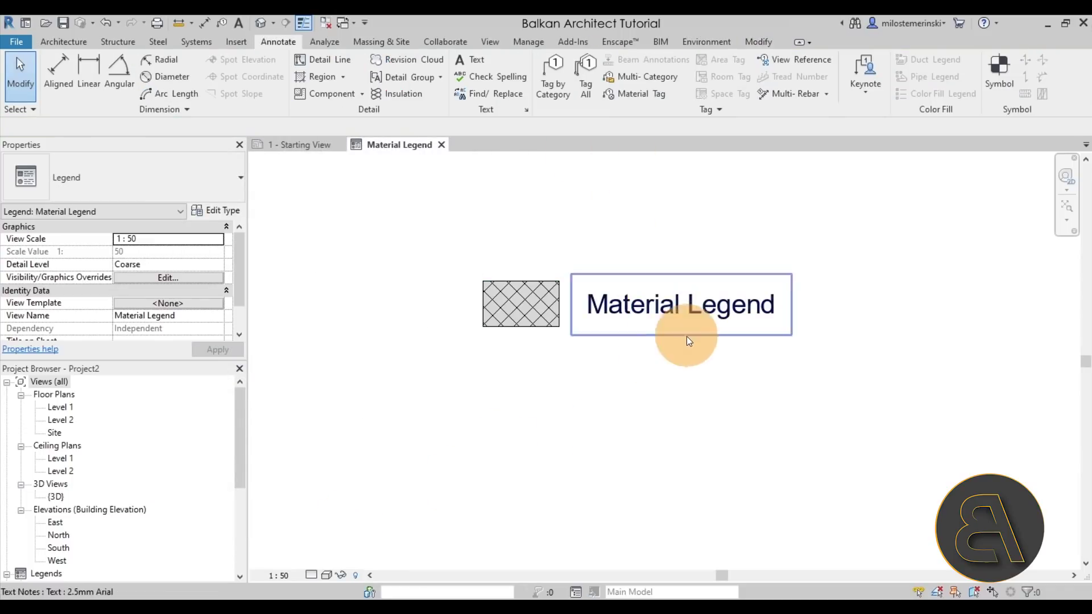
{"action": "scroll", "coordinate": [689, 336], "scroll_direction": "up", "scroll_amount": 3}
{"action": "middle_click_drag", "start_coordinate": [390, 356], "coordinate": [415, 358]}
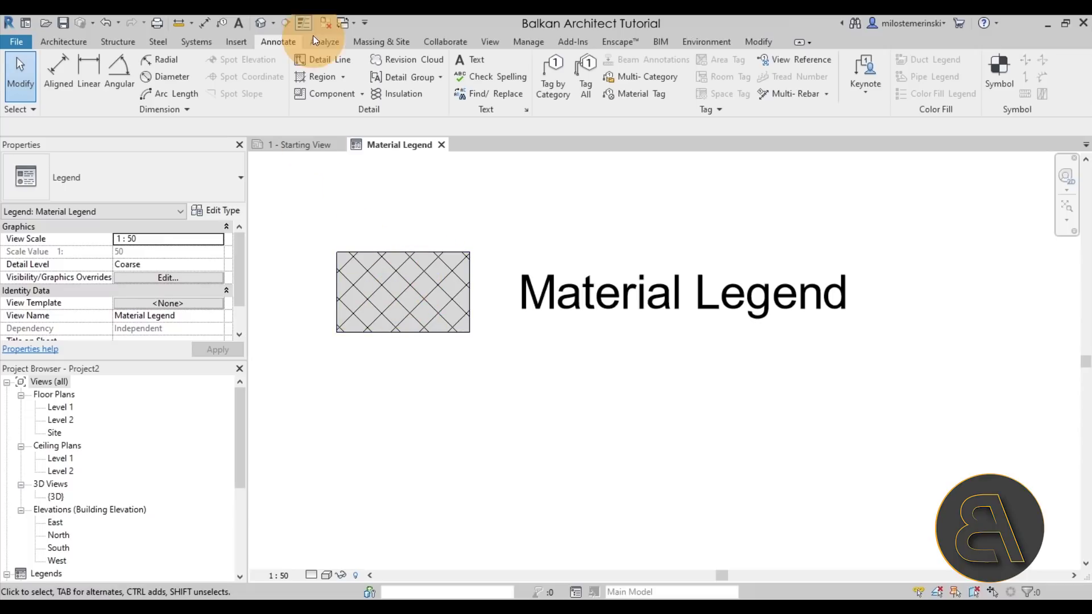
{"action": "scroll", "coordinate": [540, 398], "scroll_direction": "down", "scroll_amount": 3}
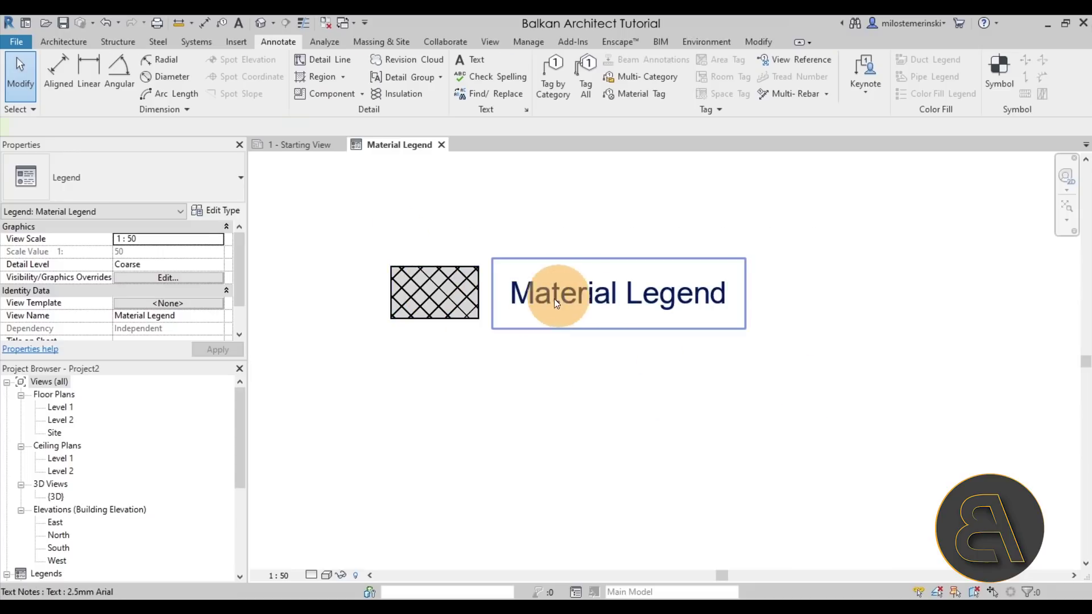
Replace the text of the "Material Legend" note beside the swatch with "Concrete".
{"action": "left_click", "coordinate": [529, 301]}
{"action": "left_click", "coordinate": [525, 302]}
{"action": "left_click_drag", "start_coordinate": [518, 299], "coordinate": [733, 290]}
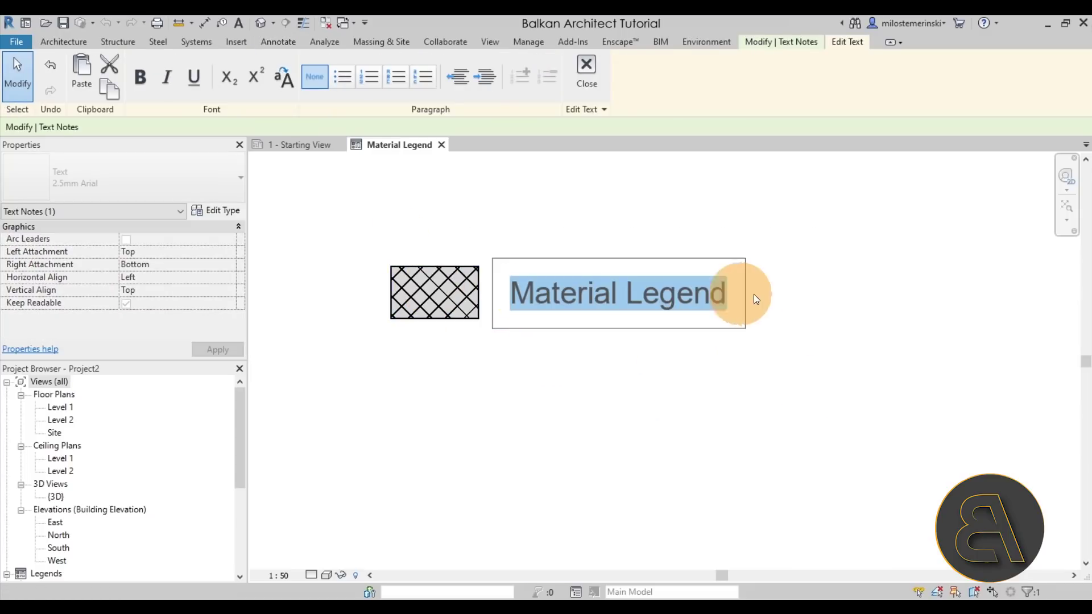
{"action": "key", "text": "Delete"}
{"action": "type", "text": "Concte"}
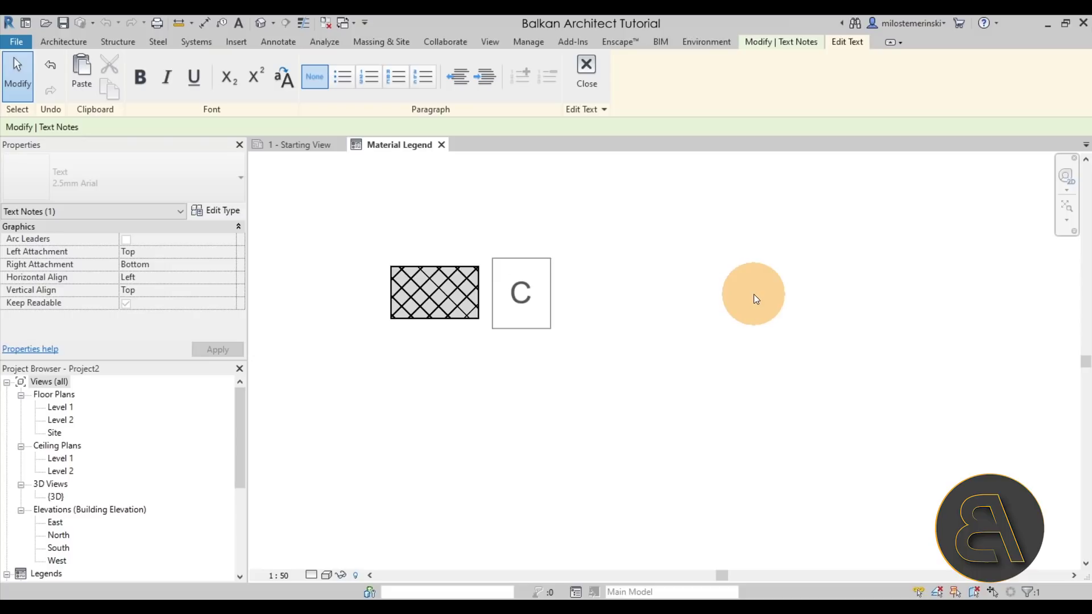
{"action": "key", "text": "BackSpace"}
{"action": "key", "text": "BackSpace"}
{"action": "type", "text": "rete"}
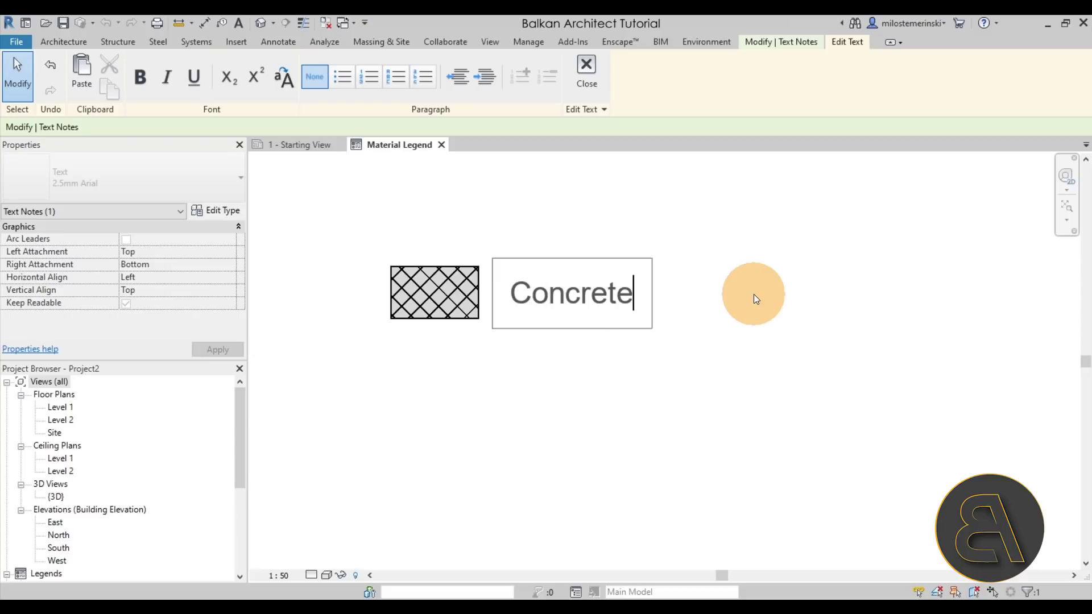
{"action": "key", "text": "Return"}
{"action": "key", "text": "BackSpace"}
{"action": "left_click", "coordinate": [753, 308]}
{"action": "left_click", "coordinate": [566, 401]}
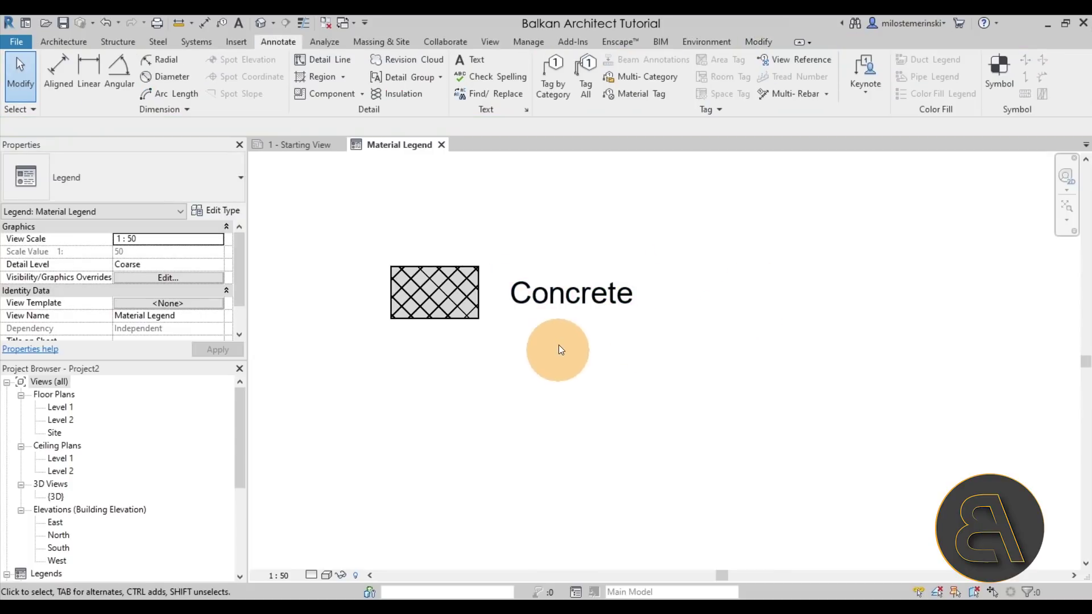
Add a straight leader to the left side of the "Concrete" text note.
{"action": "left_click", "coordinate": [561, 274]}
{"action": "left_click", "coordinate": [575, 78]}
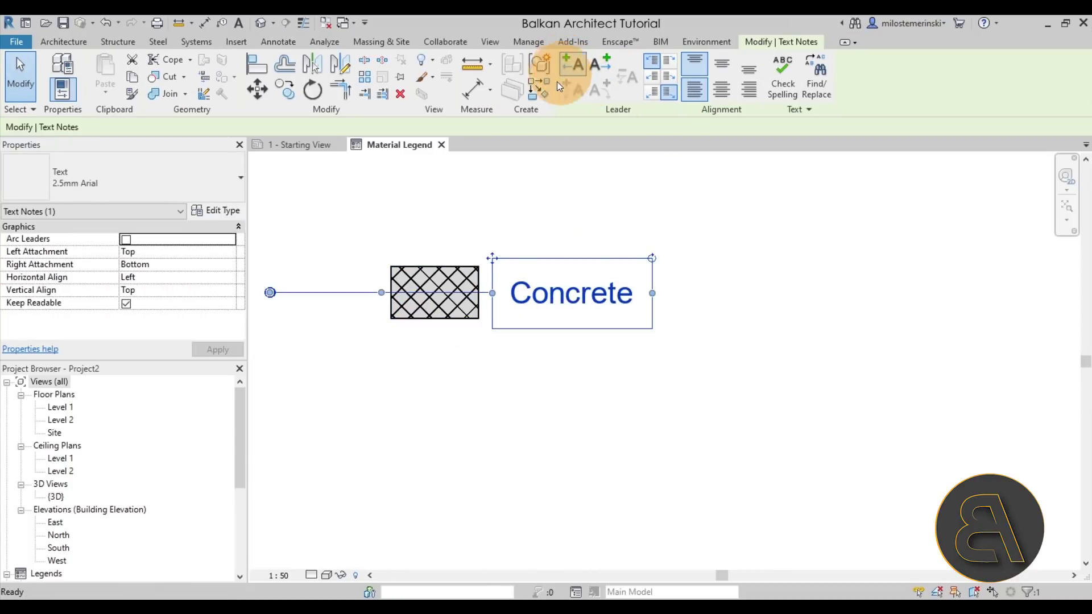
{"action": "left_click", "coordinate": [558, 294]}
{"action": "mouse_move", "coordinate": [558, 294]}
{"action": "left_mouse_down"}
{"action": "mouse_move", "coordinate": [704, 291]}
{"action": "mouse_move", "coordinate": [503, 300]}
{"action": "left_mouse_up"}
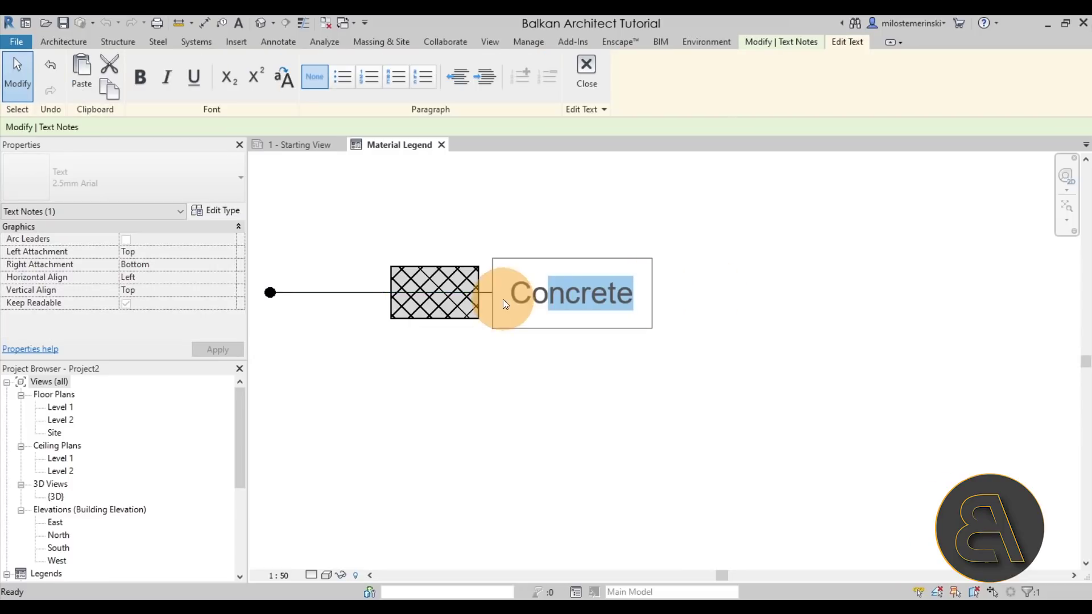
{"action": "left_click", "coordinate": [517, 321]}
{"action": "left_click", "coordinate": [517, 354]}
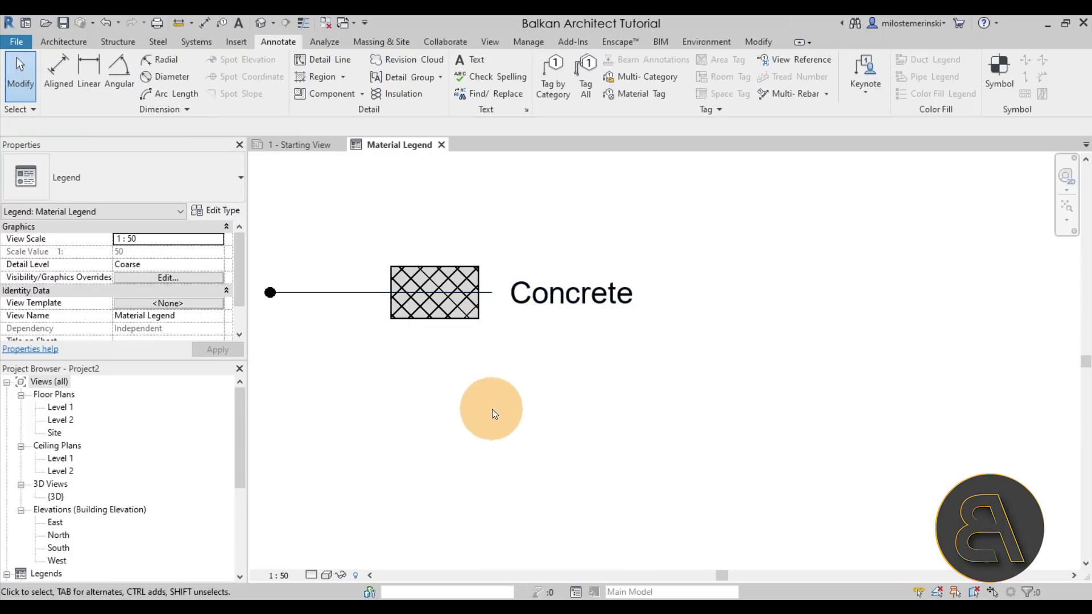
Reposition the "Concrete" note and shorten its leader so the dot ends just beside the hatched swatch.
{"action": "left_click", "coordinate": [532, 284]}
{"action": "left_click_drag", "start_coordinate": [495, 259], "coordinate": [631, 258]}
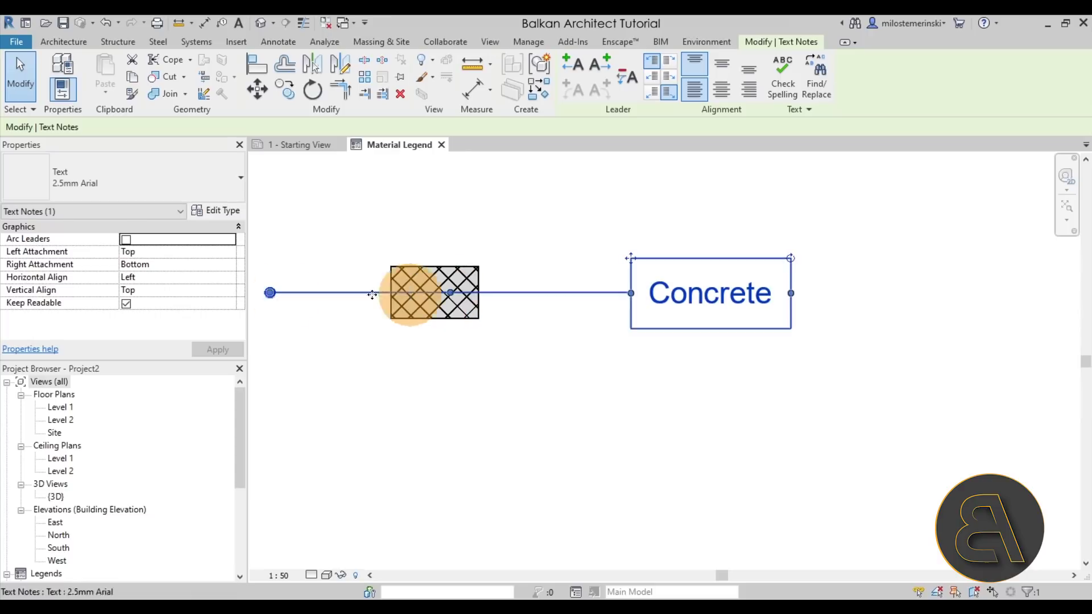
{"action": "left_click_drag", "start_coordinate": [271, 292], "coordinate": [504, 293]}
{"action": "left_click_drag", "start_coordinate": [630, 256], "coordinate": [553, 257]}
{"action": "left_click", "coordinate": [490, 217]}
{"action": "scroll", "coordinate": [612, 296], "scroll_direction": "down", "scroll_amount": 3}
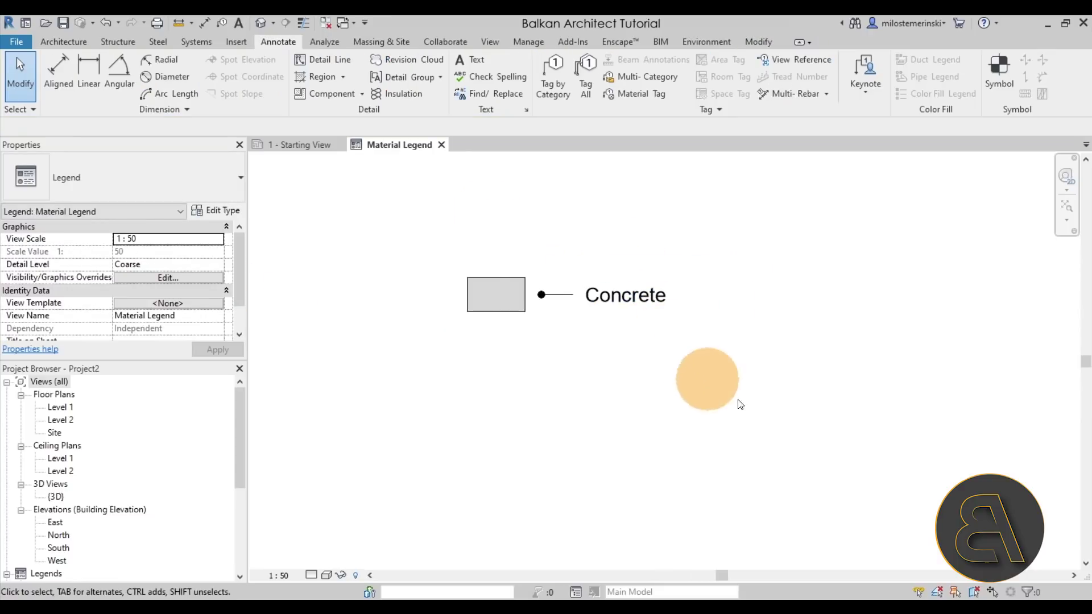
Shift the "Concrete" note and its leader end slightly farther from the swatch.
{"action": "scroll", "coordinate": [558, 307], "scroll_direction": "up", "scroll_amount": 2}
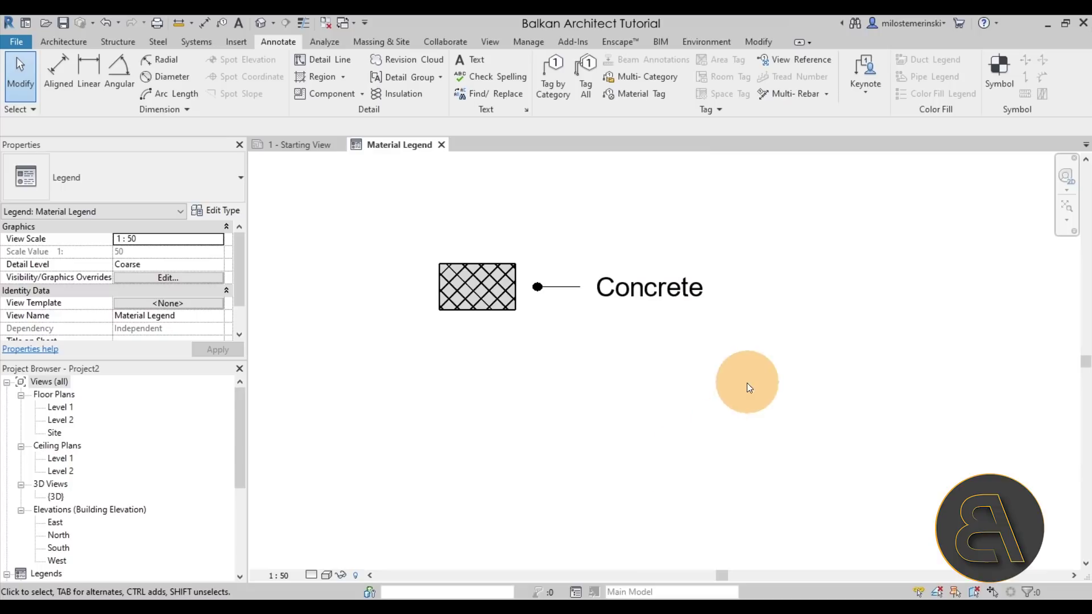
{"action": "scroll", "coordinate": [649, 347], "scroll_direction": "down", "scroll_amount": 2}
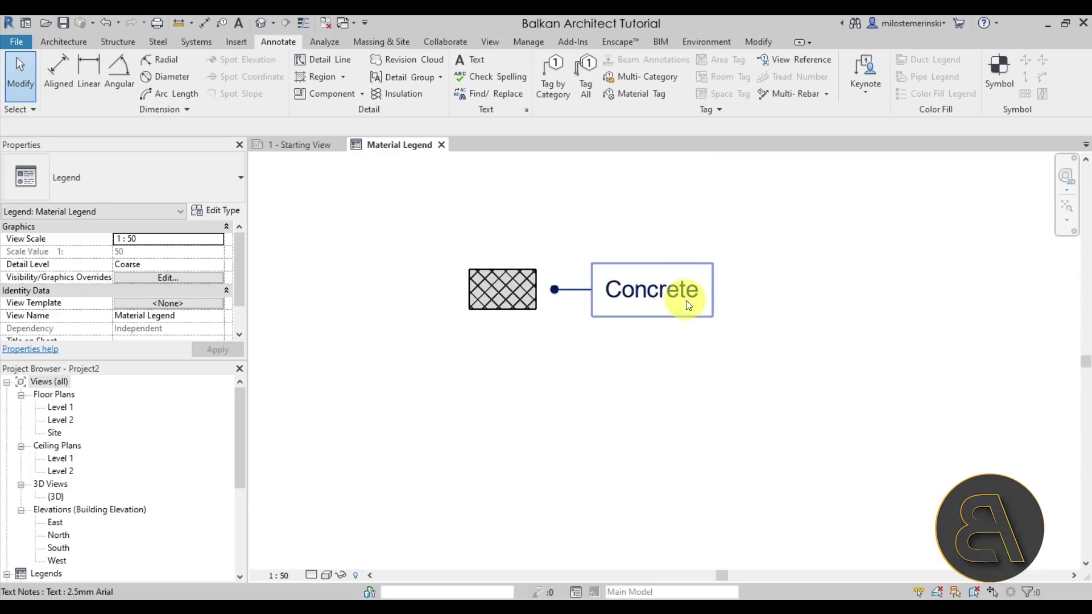
{"action": "left_click", "coordinate": [686, 301]}
{"action": "left_click_drag", "start_coordinate": [598, 268], "coordinate": [561, 289]}
Copy the concrete swatch together with its leader label straight down to form a second legend row.
{"action": "left_click", "coordinate": [615, 334]}
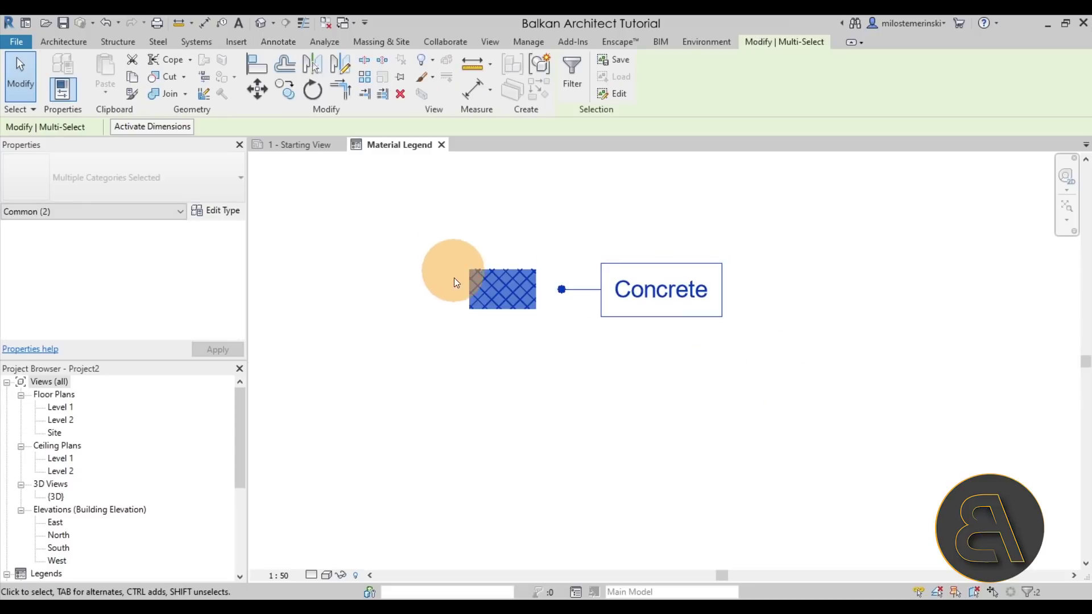
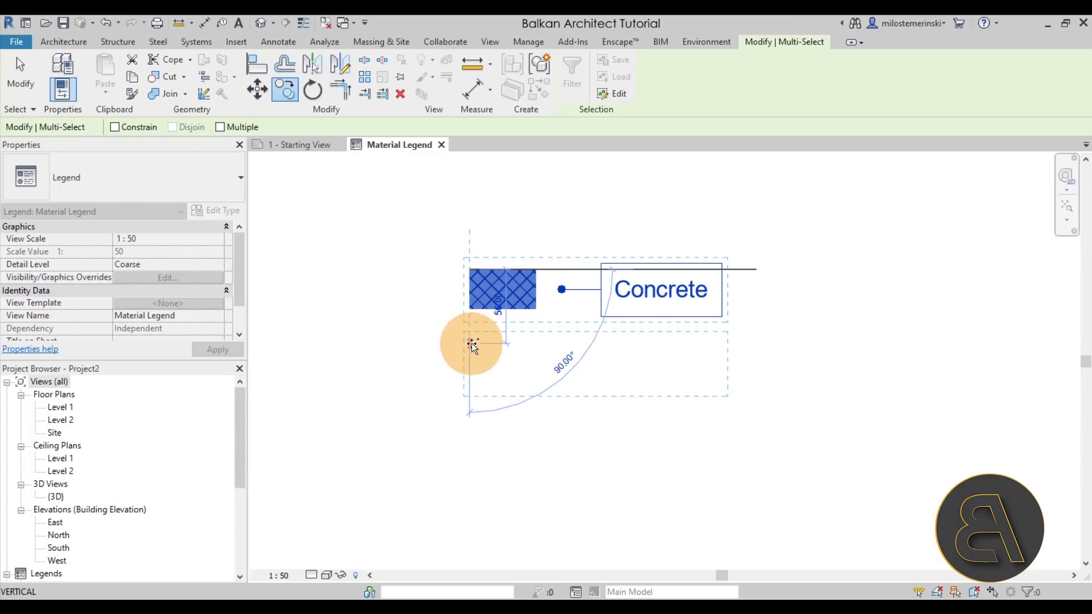
{"action": "left_click", "coordinate": [471, 347]}
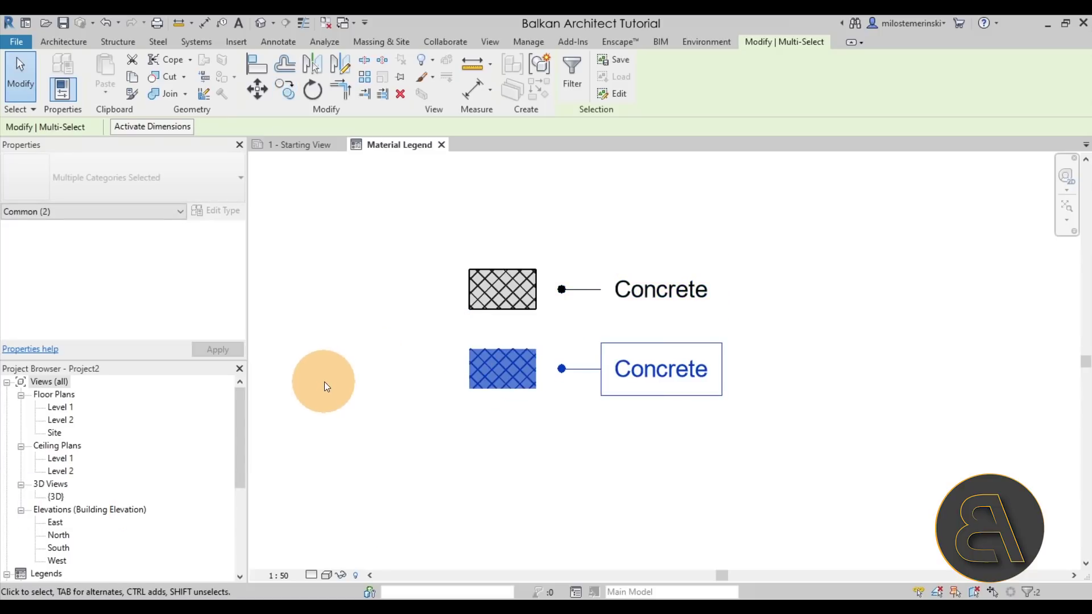
{"action": "left_click", "coordinate": [421, 452]}
Duplicate the Concrete Hatch filled region type for the second-row swatch and name the new type "Wood Hatch".
{"action": "left_click", "coordinate": [493, 399]}
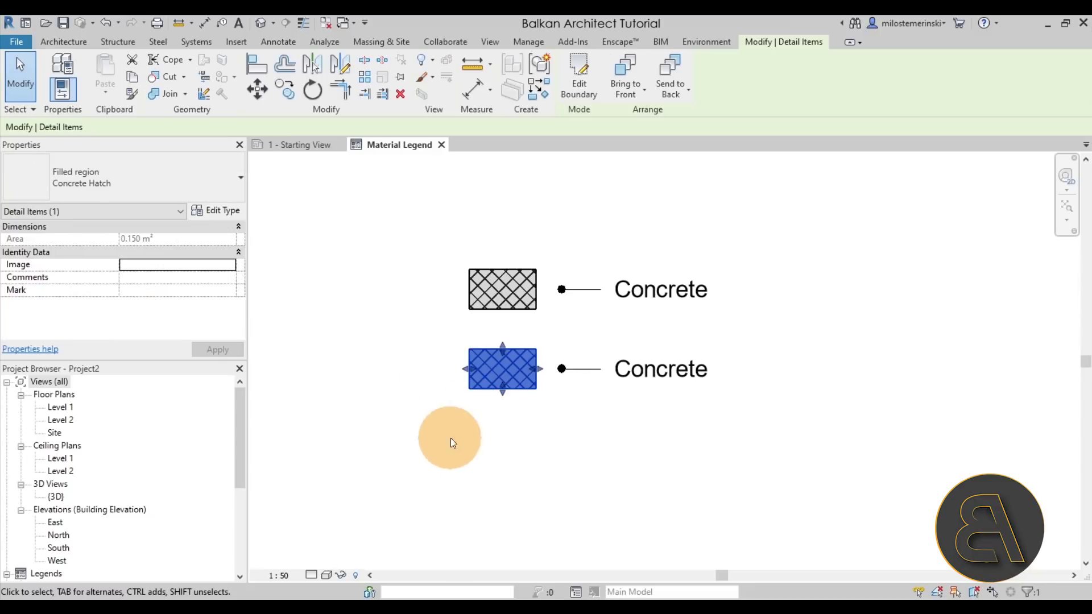
{"action": "scroll", "coordinate": [562, 398], "scroll_direction": "up", "scroll_amount": 3}
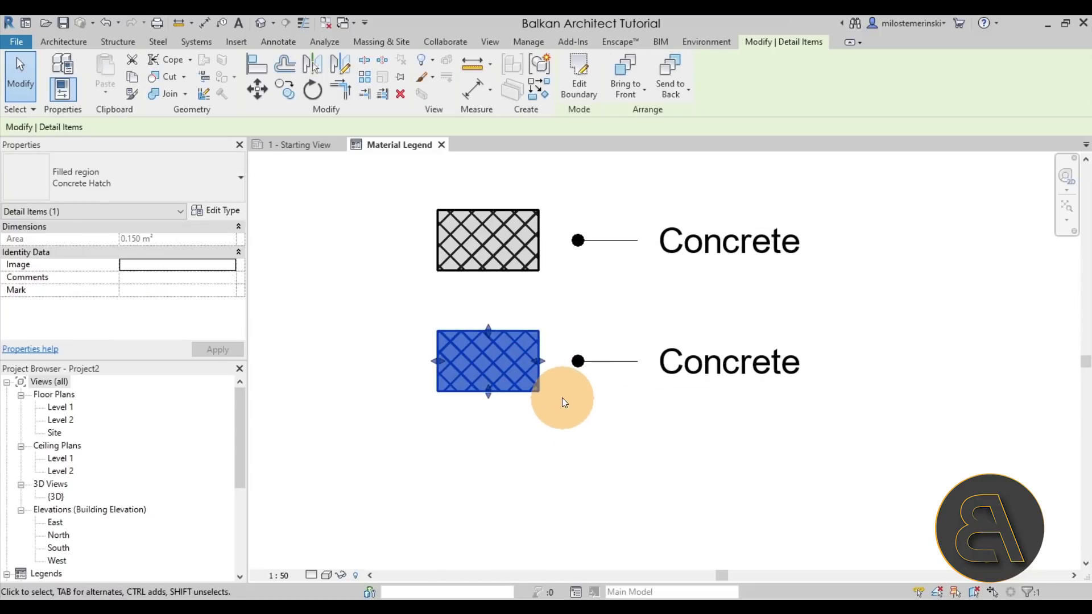
{"action": "left_click", "coordinate": [221, 217]}
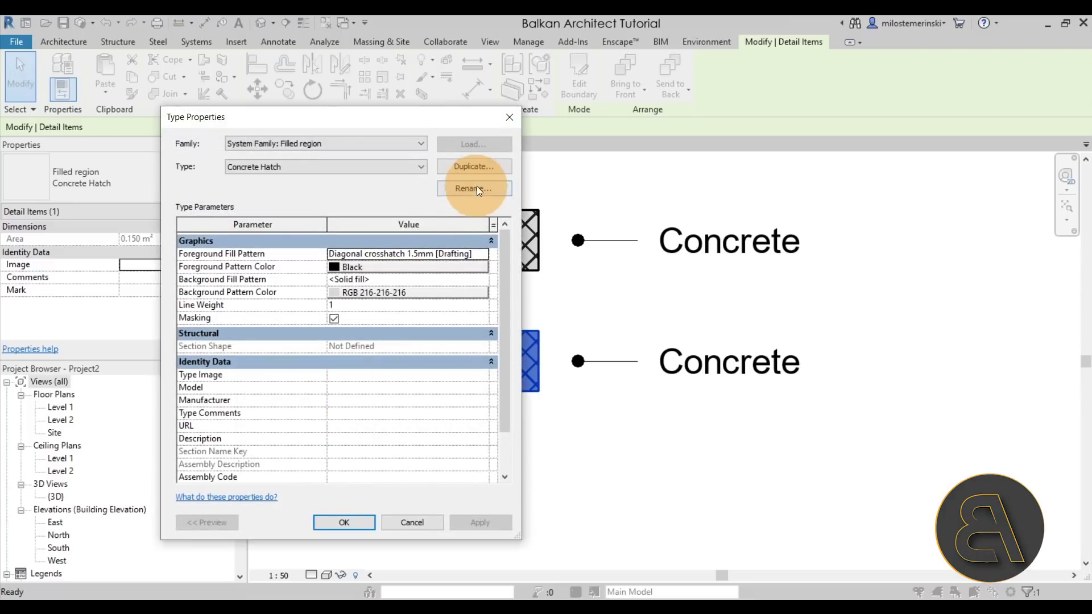
{"action": "left_click", "coordinate": [474, 166]}
{"action": "left_click", "coordinate": [317, 318]}
{"action": "left_click_drag", "start_coordinate": [335, 319], "coordinate": [348, 321]}
{"action": "key", "text": "BackSpace"}
{"action": "double_click", "coordinate": [299, 319]}
{"action": "type", "text": "Wood"}
{"action": "key", "text": "Return"}
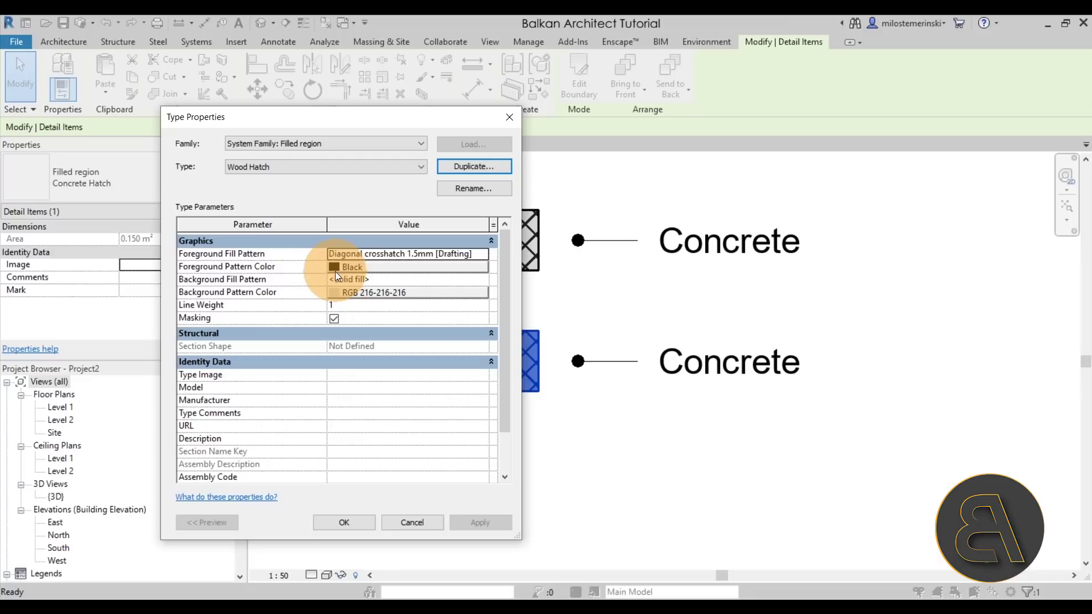
Set the Wood Hatch type's foreground fill pattern to the Wood_1 drafting pattern.
{"action": "left_click", "coordinate": [495, 255]}
{"action": "scroll", "coordinate": [456, 312], "scroll_direction": "down", "scroll_amount": 3}
{"action": "scroll", "coordinate": [455, 313], "scroll_direction": "down", "scroll_amount": 2}
{"action": "scroll", "coordinate": [456, 313], "scroll_direction": "down", "scroll_amount": 5}
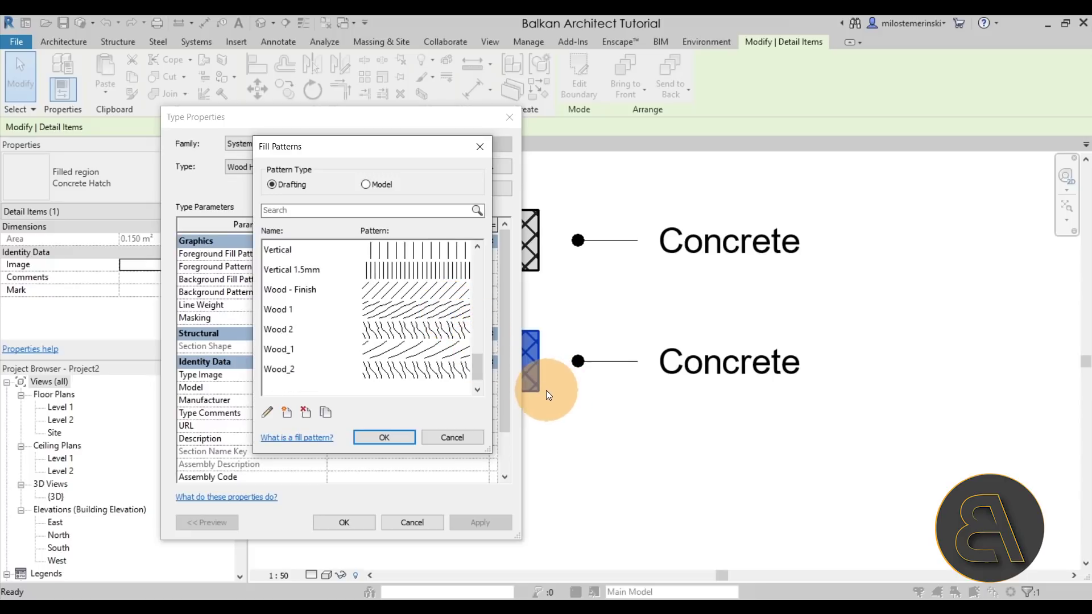
{"action": "left_click", "coordinate": [383, 352]}
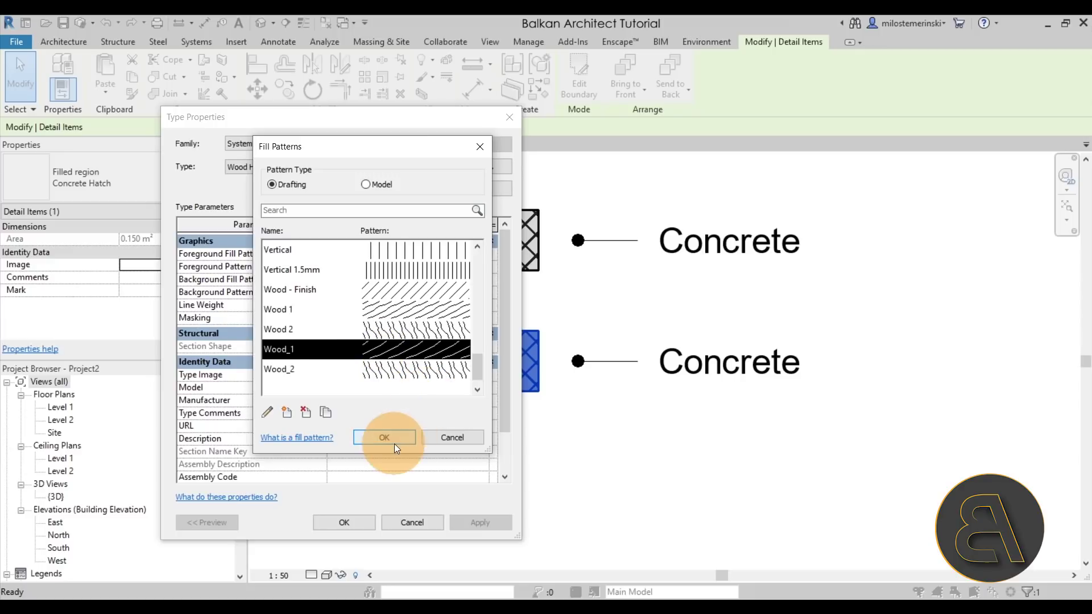
{"action": "left_click", "coordinate": [376, 435]}
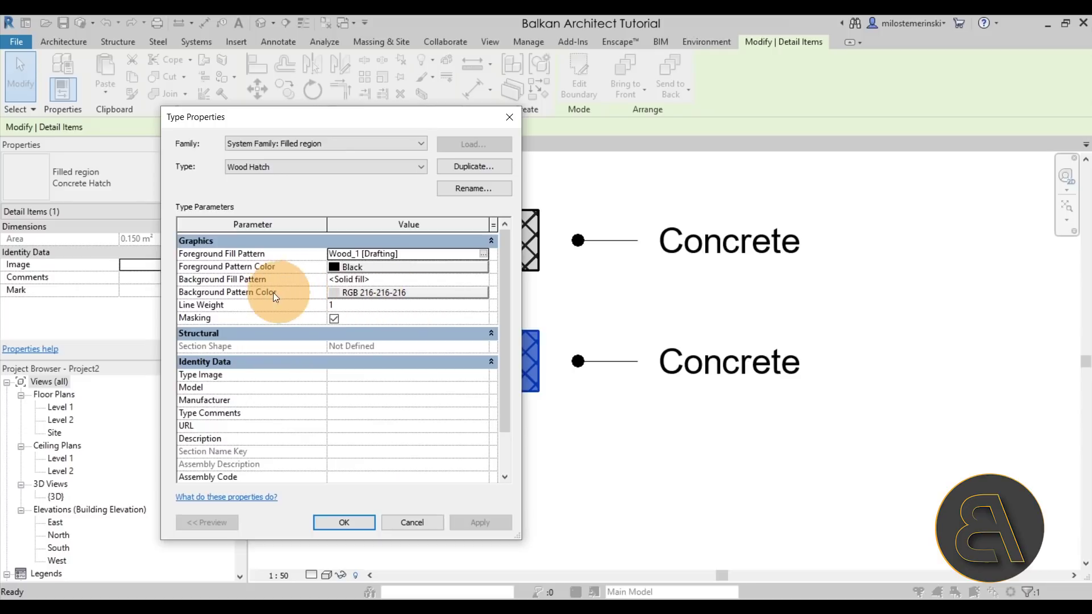
Set the Wood Hatch type's background pattern color to beige RGB 209-197-182 and accept the type changes.
{"action": "left_click", "coordinate": [363, 293]}
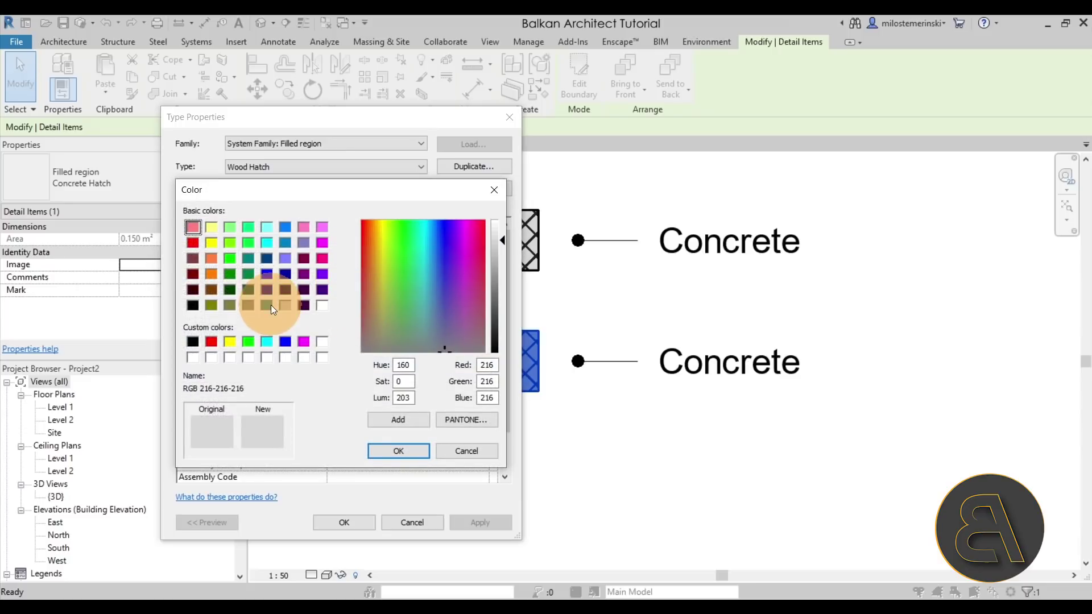
{"action": "left_click_drag", "start_coordinate": [418, 318], "coordinate": [376, 316]}
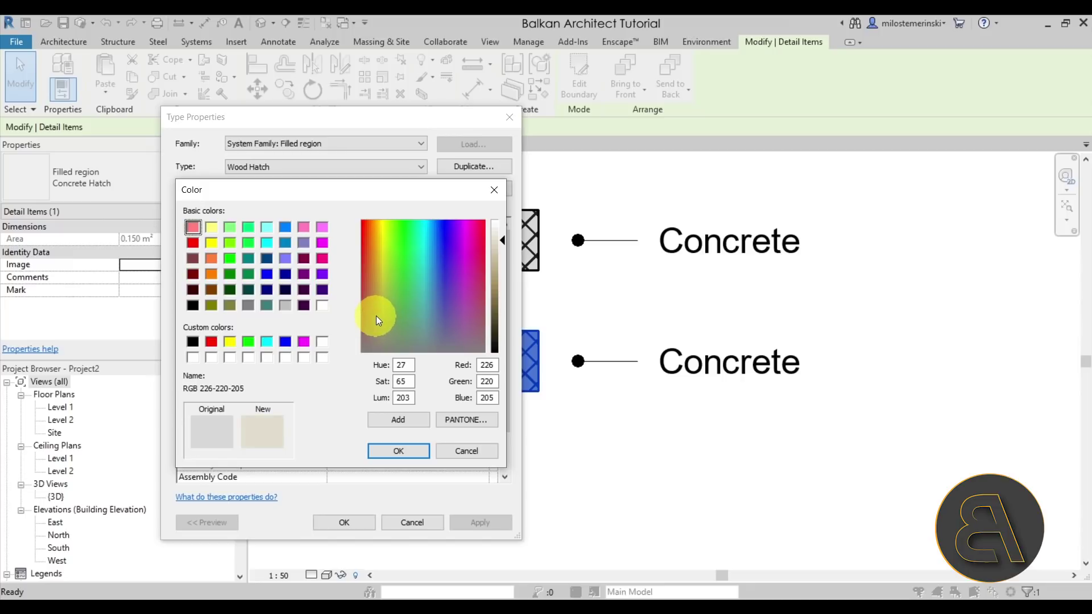
{"action": "left_click_drag", "start_coordinate": [504, 244], "coordinate": [502, 248]}
{"action": "left_click_drag", "start_coordinate": [374, 317], "coordinate": [375, 319]}
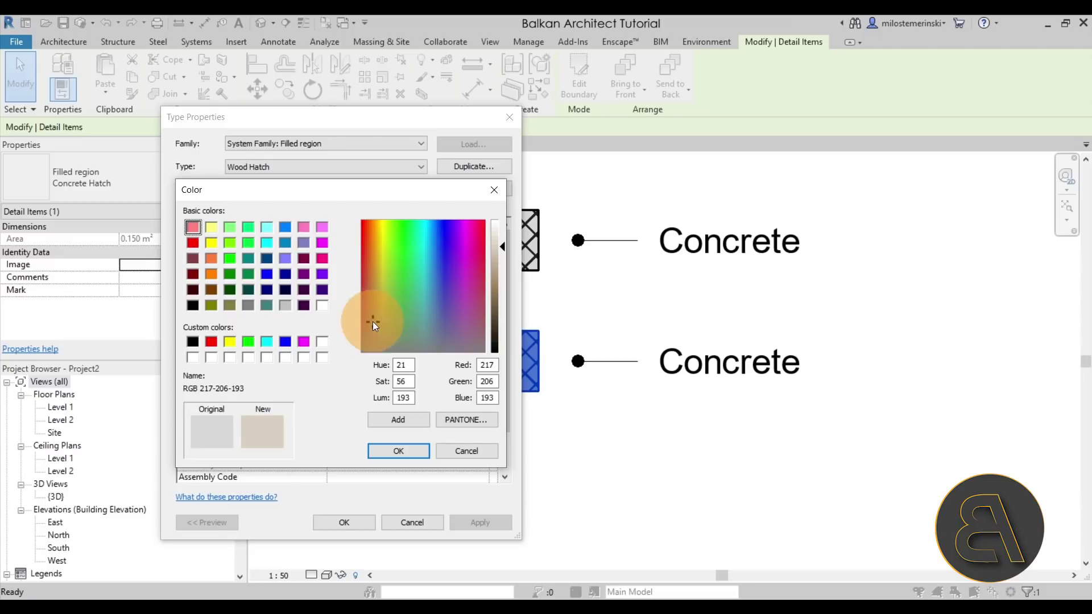
{"action": "left_click_drag", "start_coordinate": [507, 254], "coordinate": [498, 254]}
{"action": "left_click", "coordinate": [399, 449]}
{"action": "left_click", "coordinate": [463, 523]}
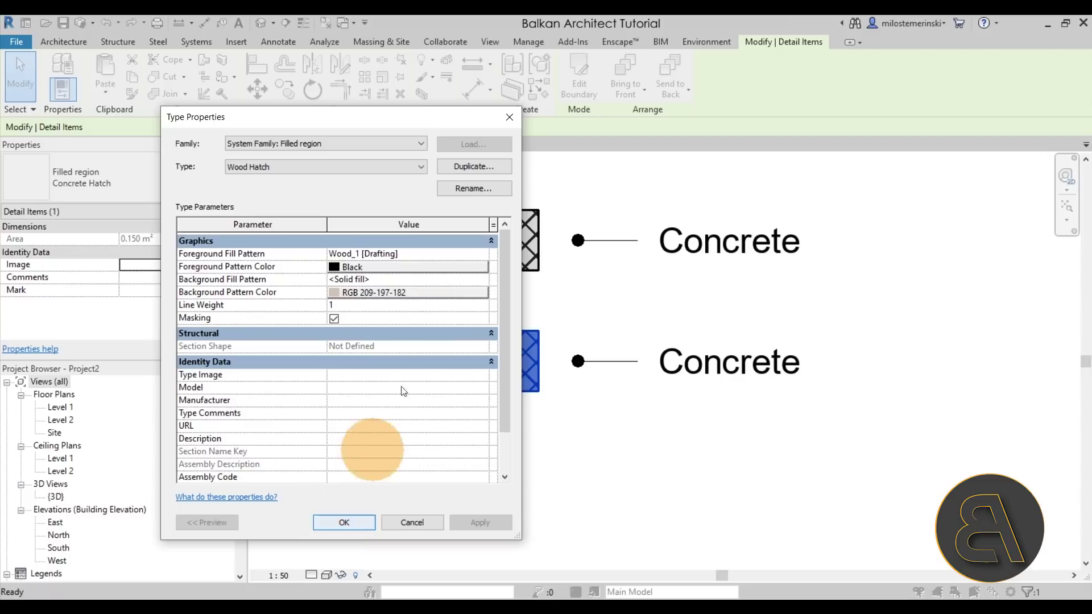
{"action": "left_click", "coordinate": [343, 522]}
{"action": "left_click", "coordinate": [514, 483]}
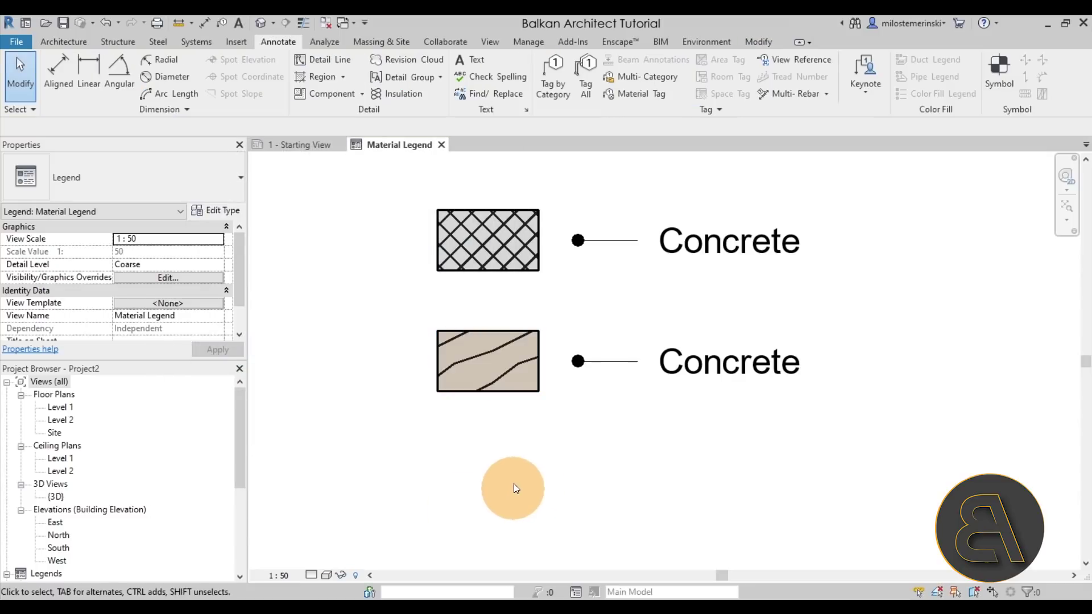
Change the Wood Hatch type's foreground fill pattern to the Wood 2 drafting pattern and check the swatch.
{"action": "scroll", "coordinate": [422, 360], "scroll_direction": "down", "scroll_amount": 1}
{"action": "left_click", "coordinate": [452, 363]}
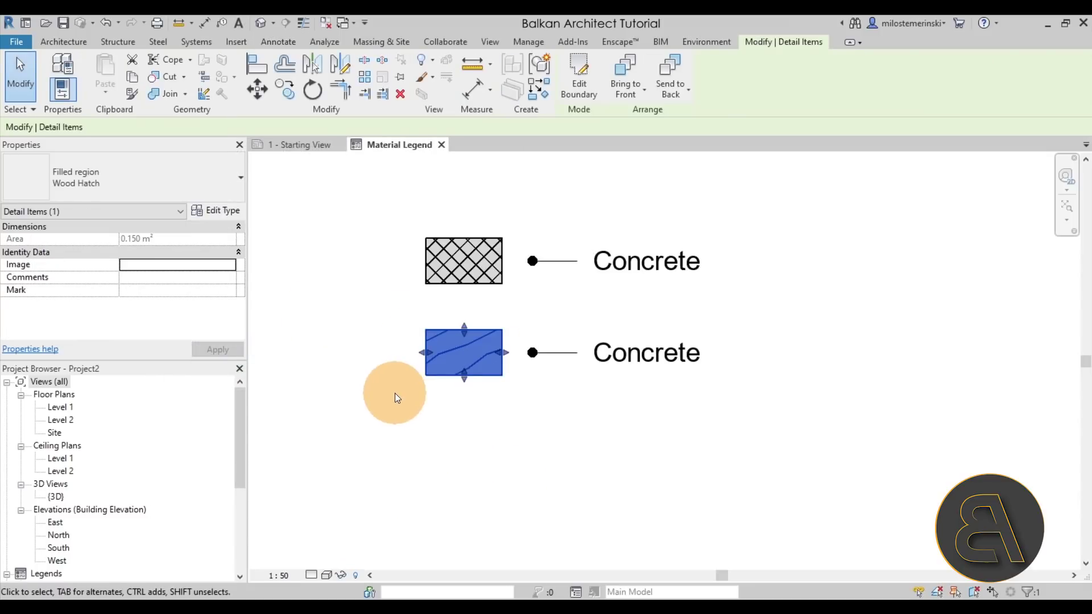
{"action": "left_click", "coordinate": [237, 222]}
{"action": "left_click", "coordinate": [485, 253]}
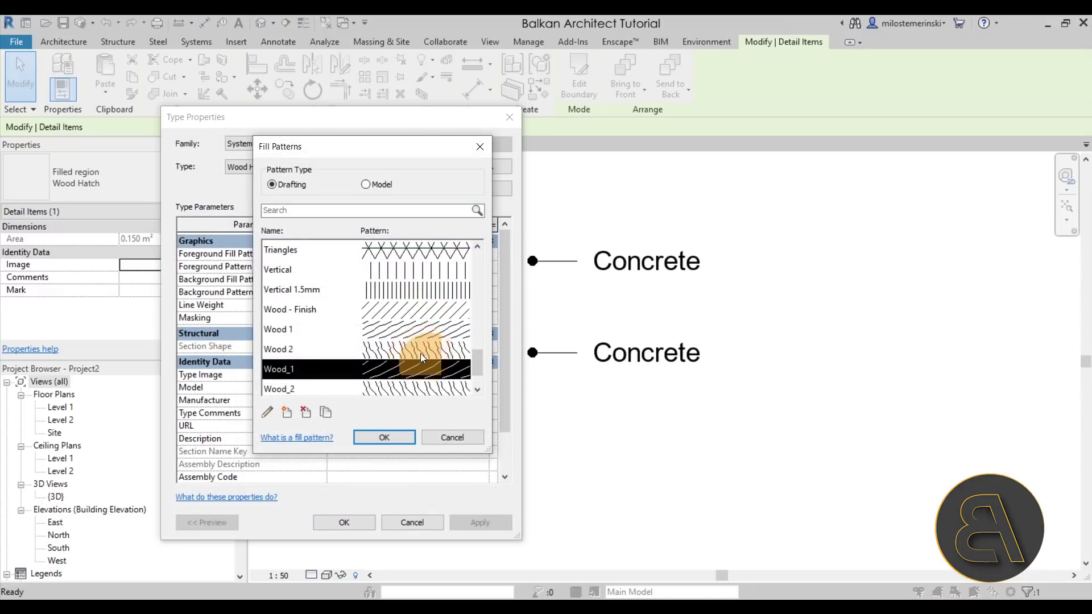
{"action": "left_click", "coordinate": [421, 349]}
{"action": "left_click", "coordinate": [405, 437]}
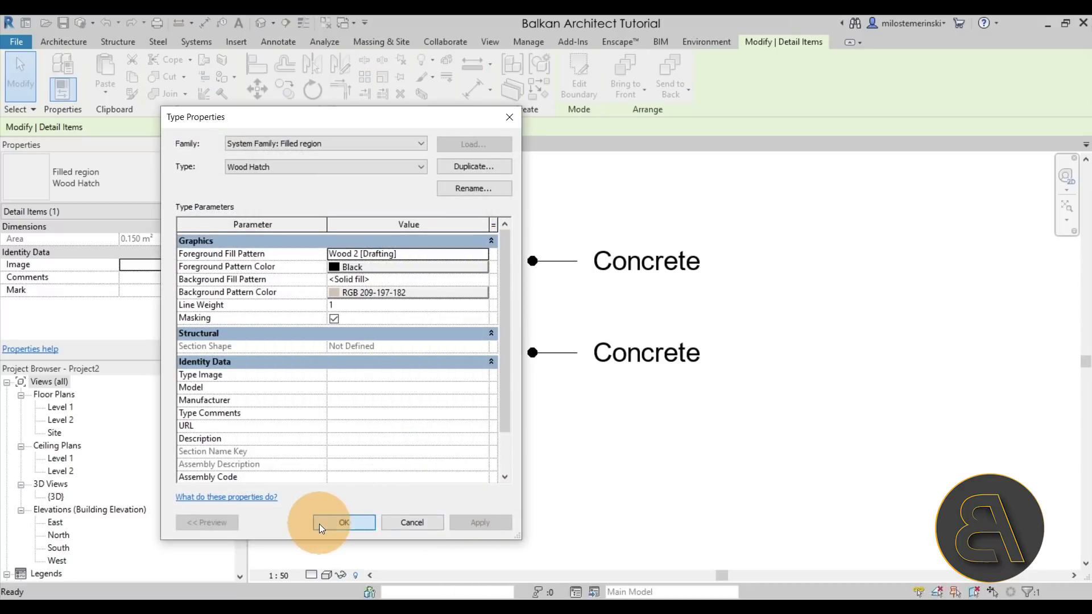
{"action": "left_click", "coordinate": [344, 522]}
{"action": "left_click", "coordinate": [524, 515]}
{"action": "scroll", "coordinate": [476, 341], "scroll_direction": "up", "scroll_amount": 3}
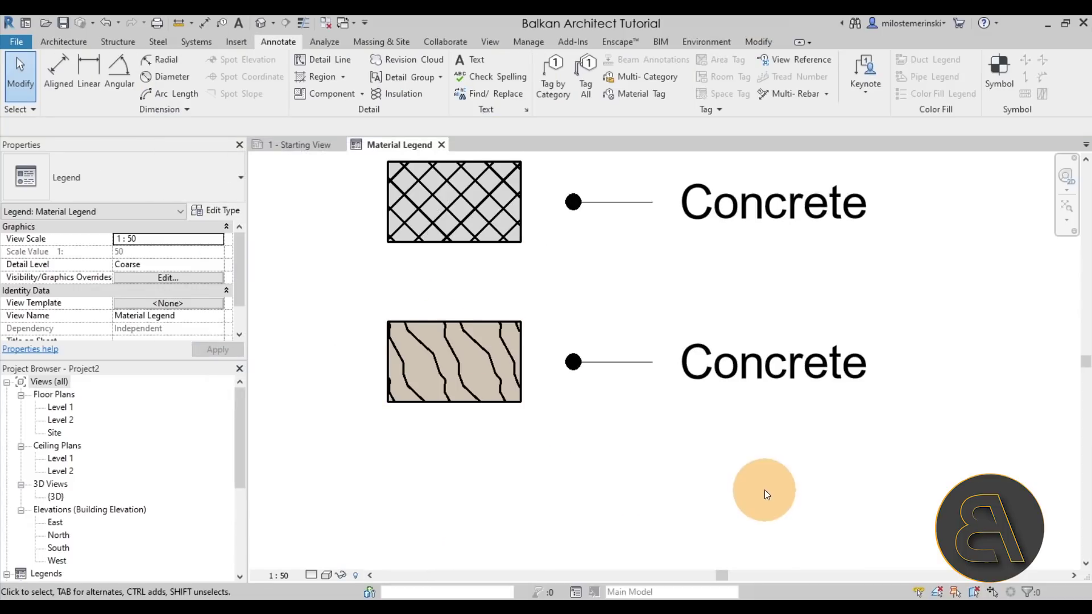
{"action": "scroll", "coordinate": [506, 298], "scroll_direction": "down", "scroll_amount": 1}
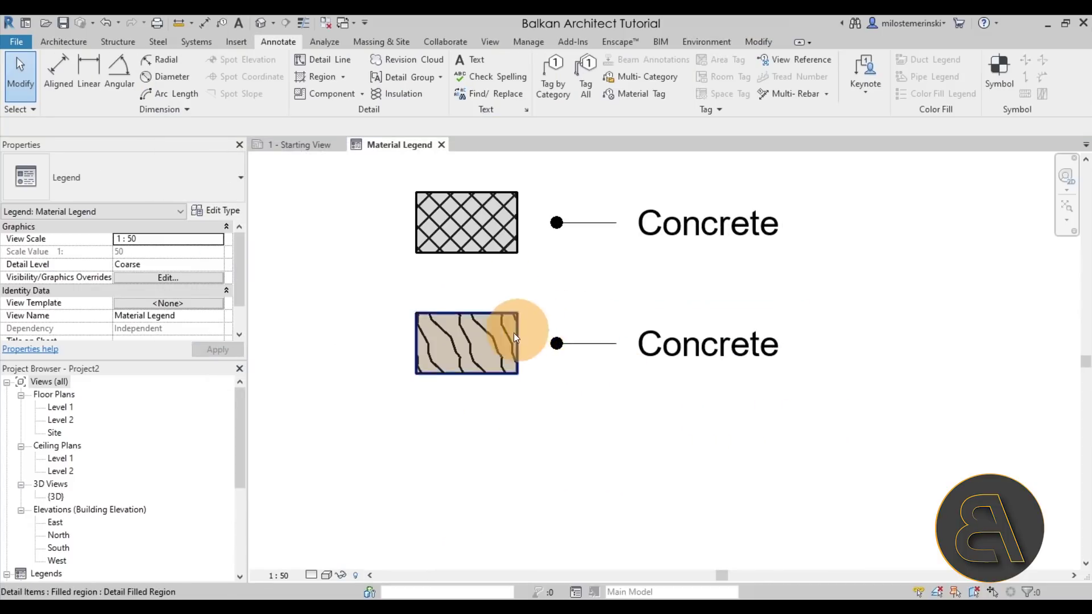
Copy the wood swatch and its label down as a third row, matching the spacing between the first two rows.
{"action": "scroll", "coordinate": [514, 333], "scroll_direction": "down", "scroll_amount": 1}
{"action": "middle_click_drag", "start_coordinate": [768, 417], "coordinate": [700, 392]}
{"action": "left_click_drag", "start_coordinate": [663, 397], "coordinate": [361, 298]}
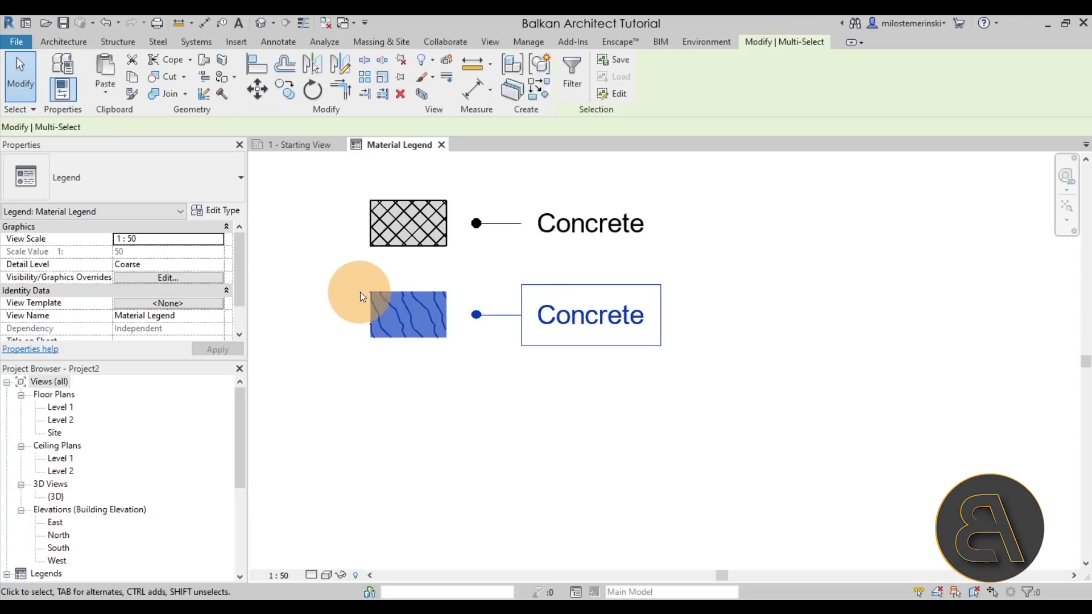
{"action": "left_click", "coordinate": [291, 92]}
{"action": "left_click", "coordinate": [371, 246]}
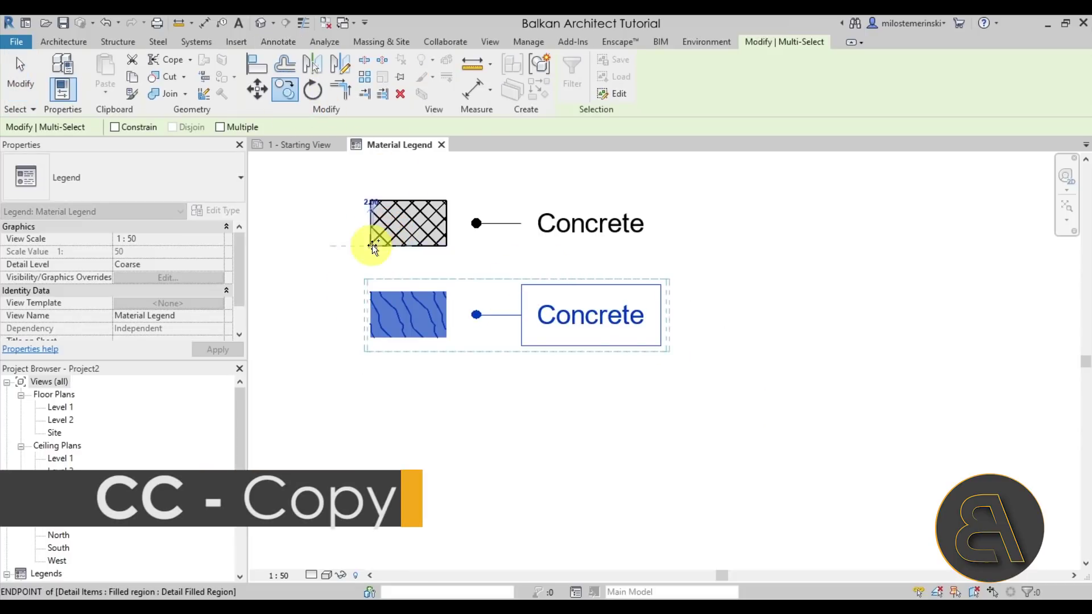
{"action": "left_click", "coordinate": [371, 338]}
{"action": "key", "text": "Escape"}
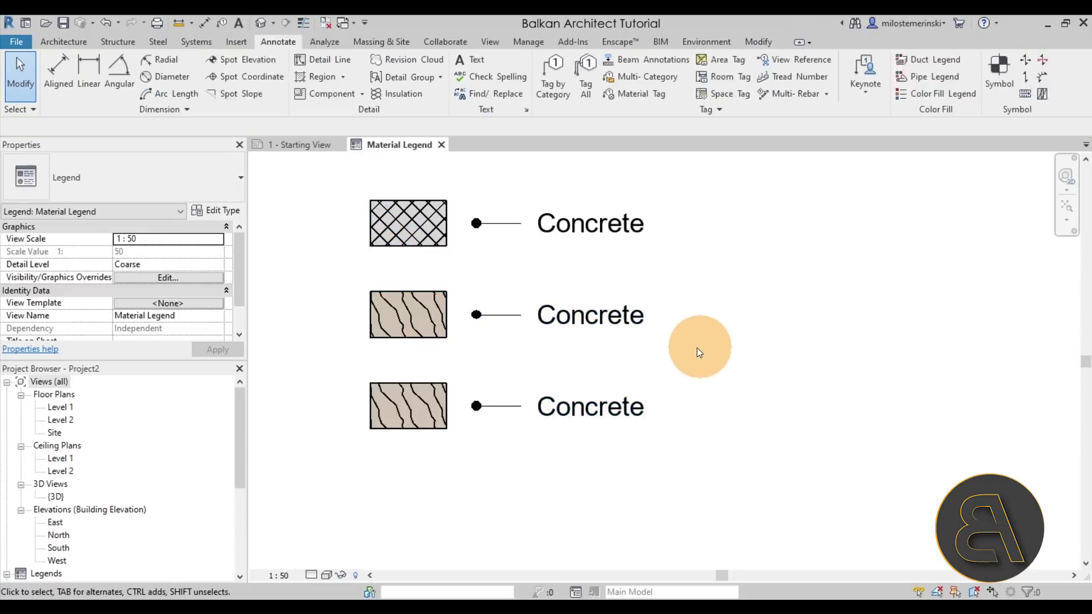
Duplicate the third-row swatch's Wood Hatch filled region type under the name Insulation Hatch.
{"action": "scroll", "coordinate": [673, 356], "scroll_direction": "down", "scroll_amount": 1}
{"action": "middle_click_drag", "start_coordinate": [673, 356], "coordinate": [756, 348]}
{"action": "left_click", "coordinate": [538, 370]}
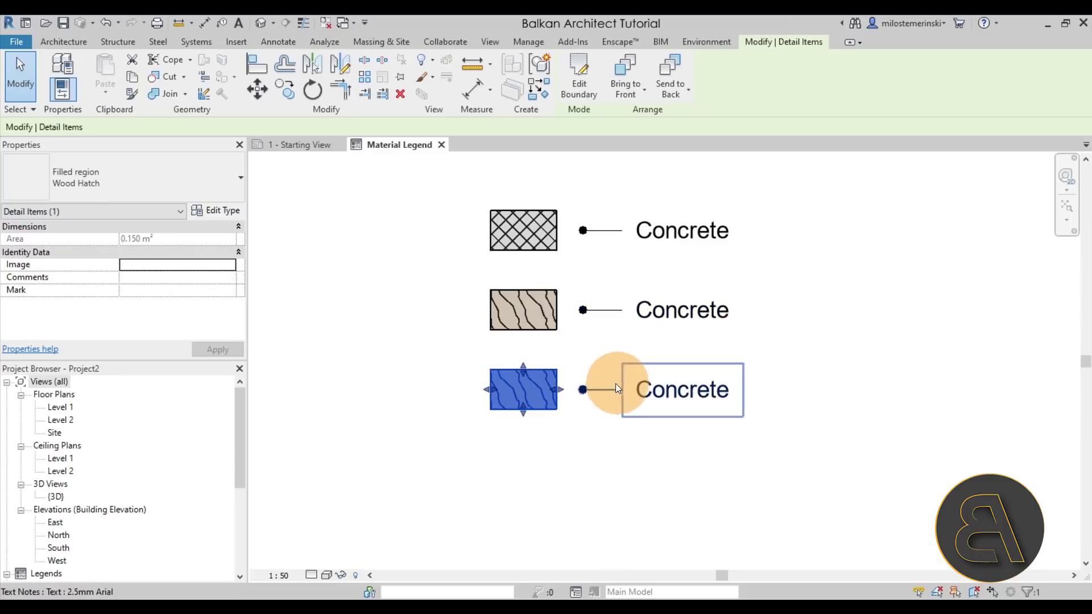
{"action": "scroll", "coordinate": [602, 377], "scroll_direction": "up", "scroll_amount": 2}
{"action": "key", "text": "Escape"}
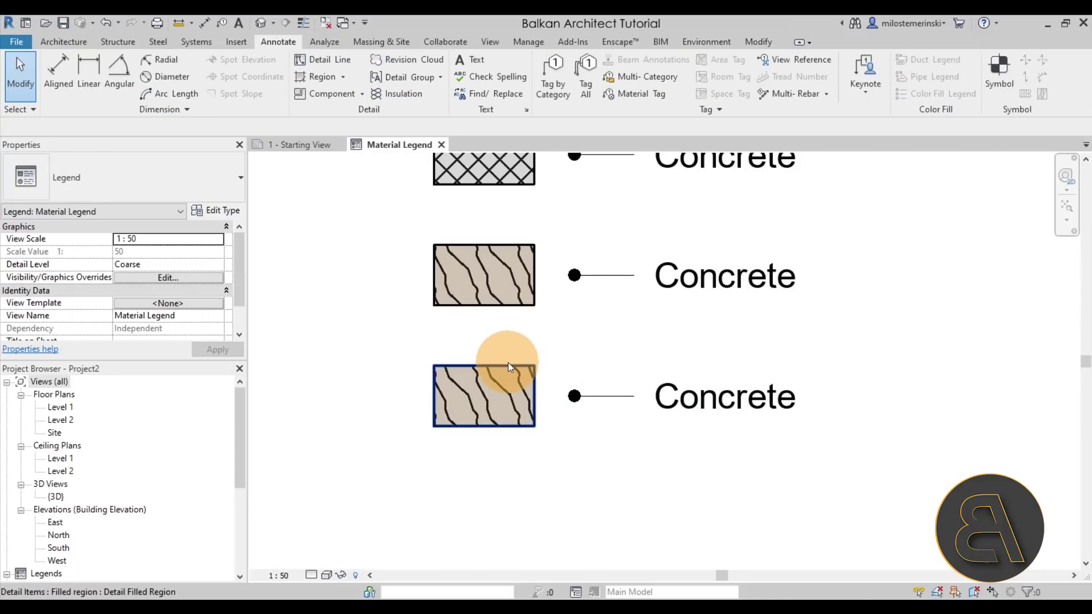
{"action": "left_click", "coordinate": [469, 367]}
{"action": "left_click", "coordinate": [216, 214]}
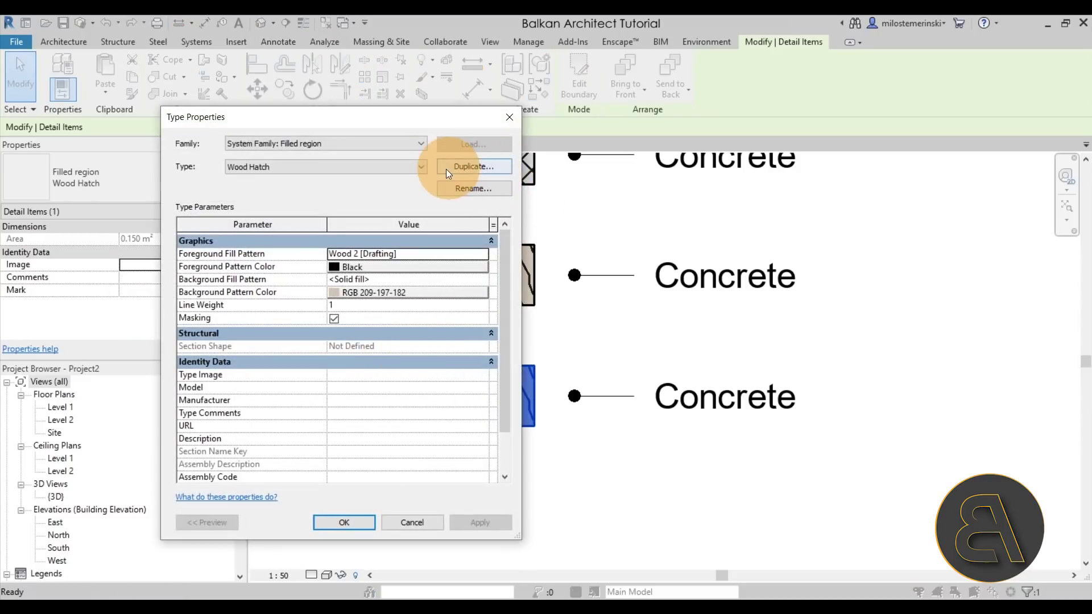
{"action": "left_click", "coordinate": [470, 167]}
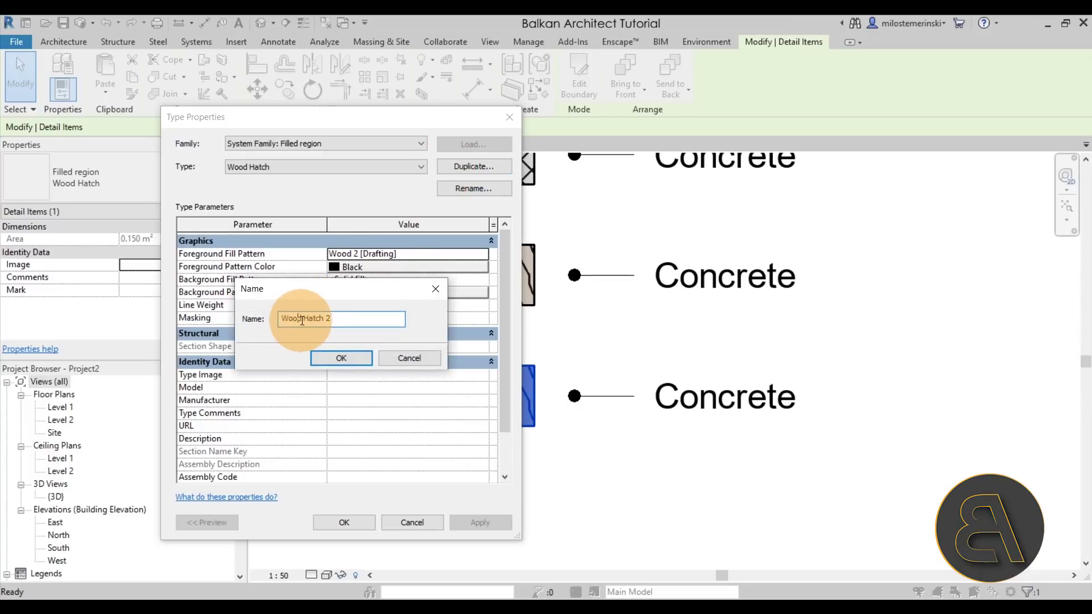
{"action": "double_click", "coordinate": [292, 318]}
{"action": "type", "text": "Insula"}
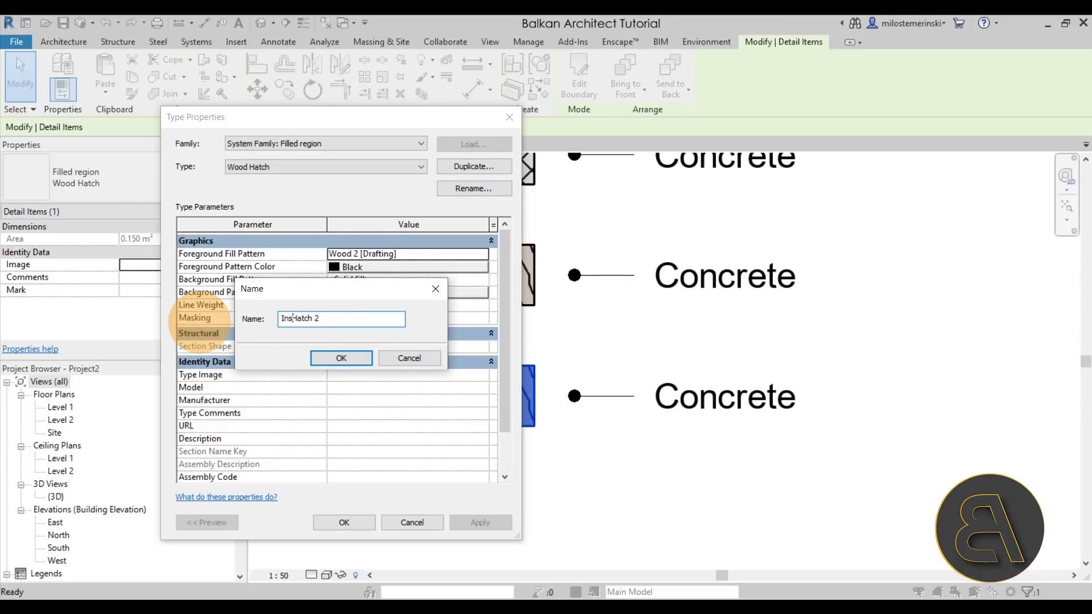
{"action": "type", "text": "tion"}
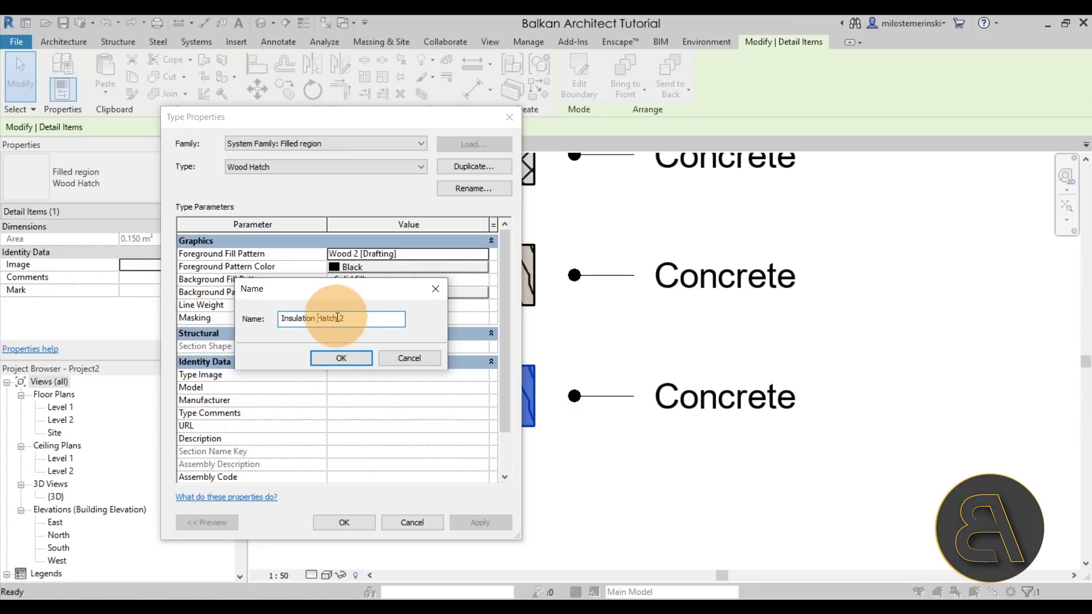
{"action": "left_click_drag", "start_coordinate": [338, 318], "coordinate": [400, 330]}
{"action": "key", "text": "BackSpace"}
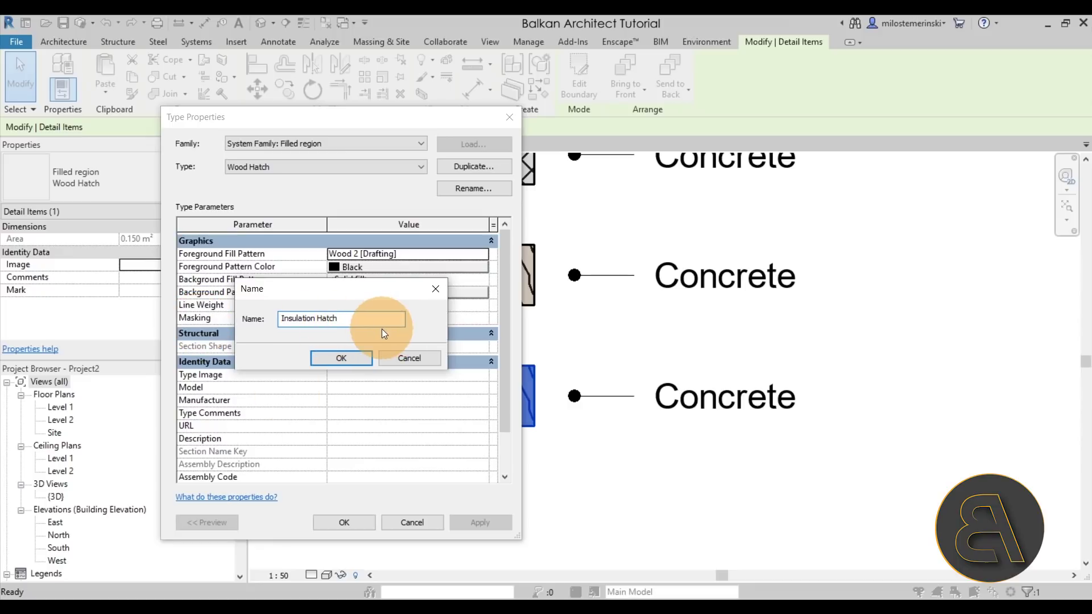
{"action": "left_click", "coordinate": [341, 358]}
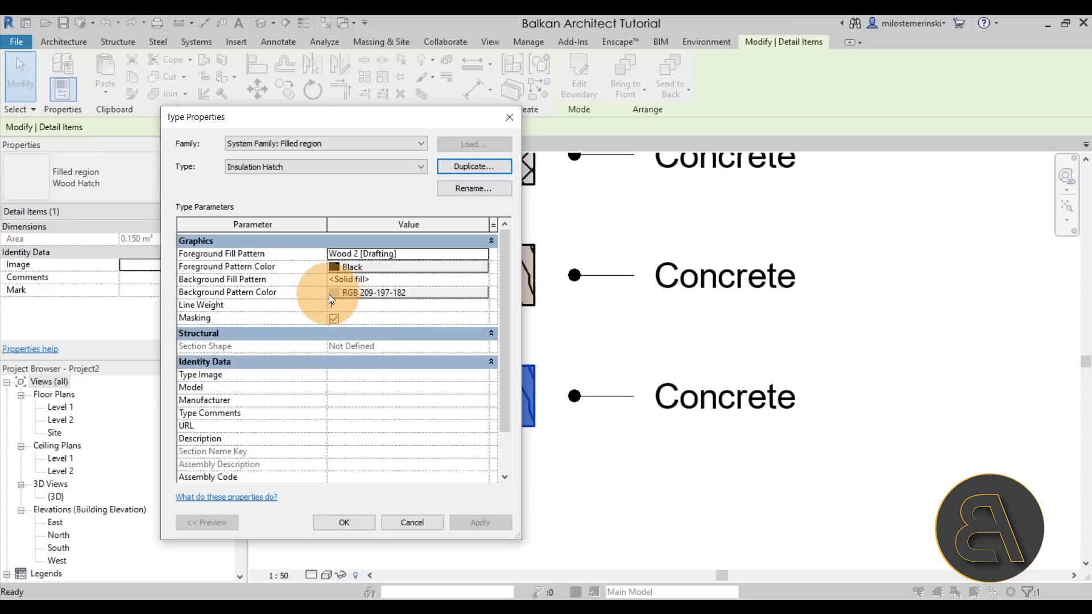
Set the Insulation Hatch type's foreground fill pattern to <No pattern>.
{"action": "left_click", "coordinate": [487, 261]}
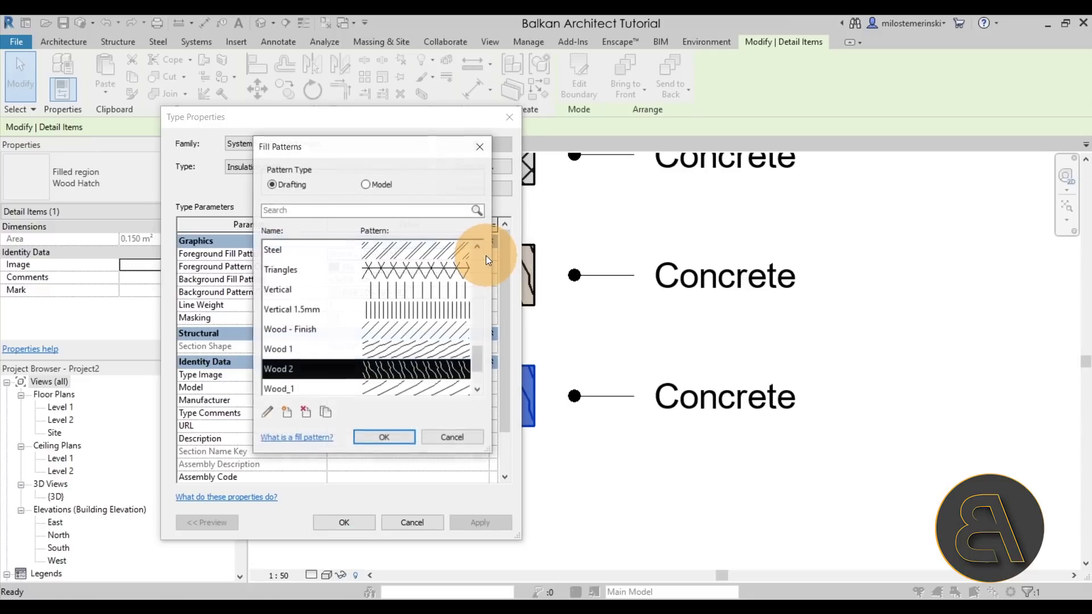
{"action": "scroll", "coordinate": [432, 280], "scroll_direction": "up", "scroll_amount": 10}
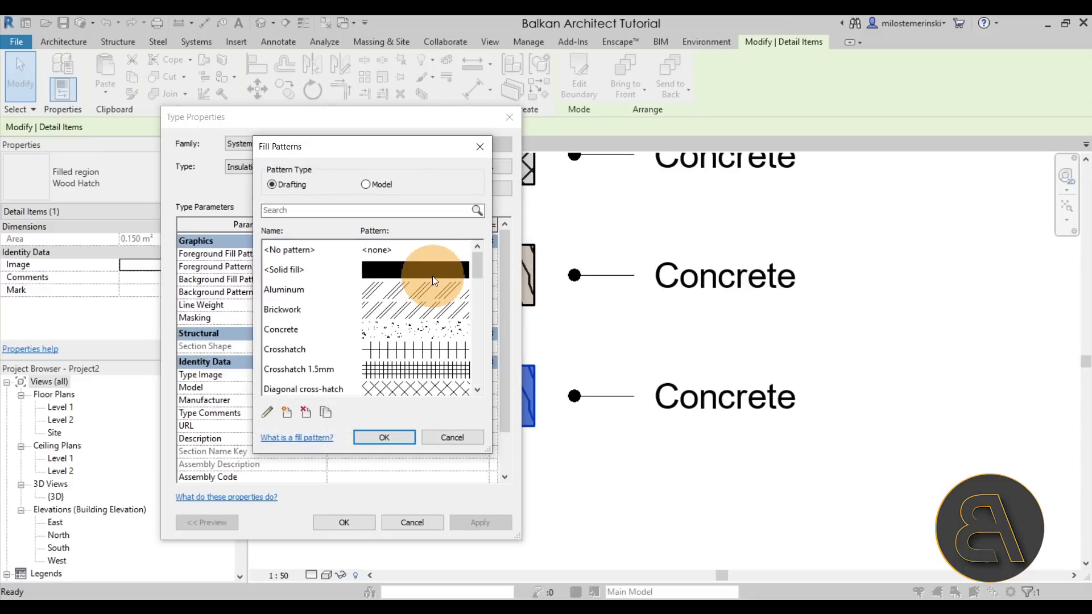
{"action": "left_click", "coordinate": [367, 251]}
{"action": "left_click", "coordinate": [381, 438]}
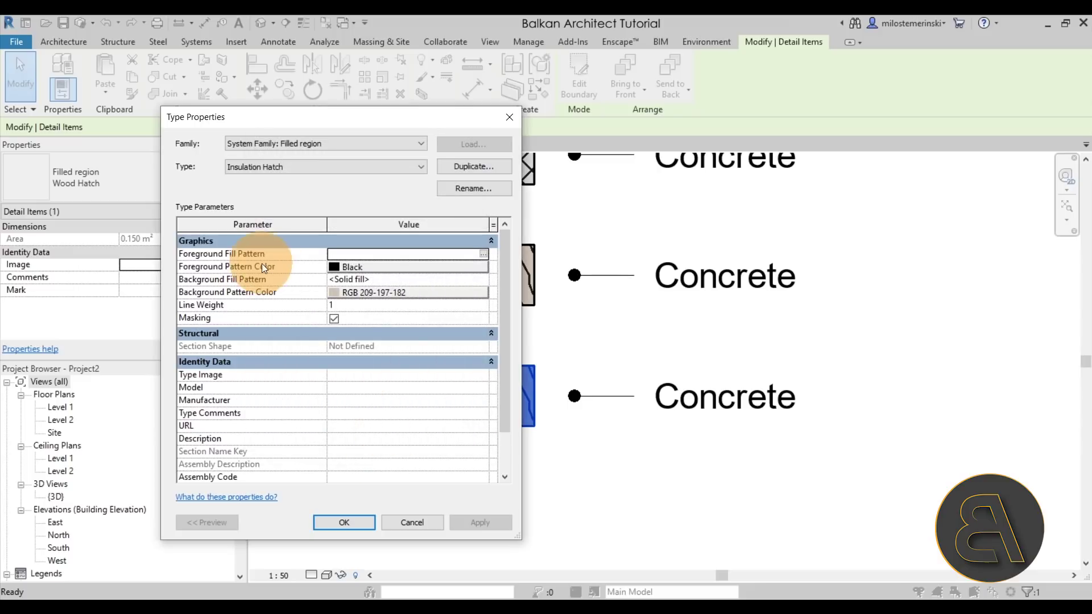
Set the Insulation Hatch type's background pattern color to pale yellow RGB 254-241-197 and accept the type changes.
{"action": "left_click", "coordinate": [342, 293]}
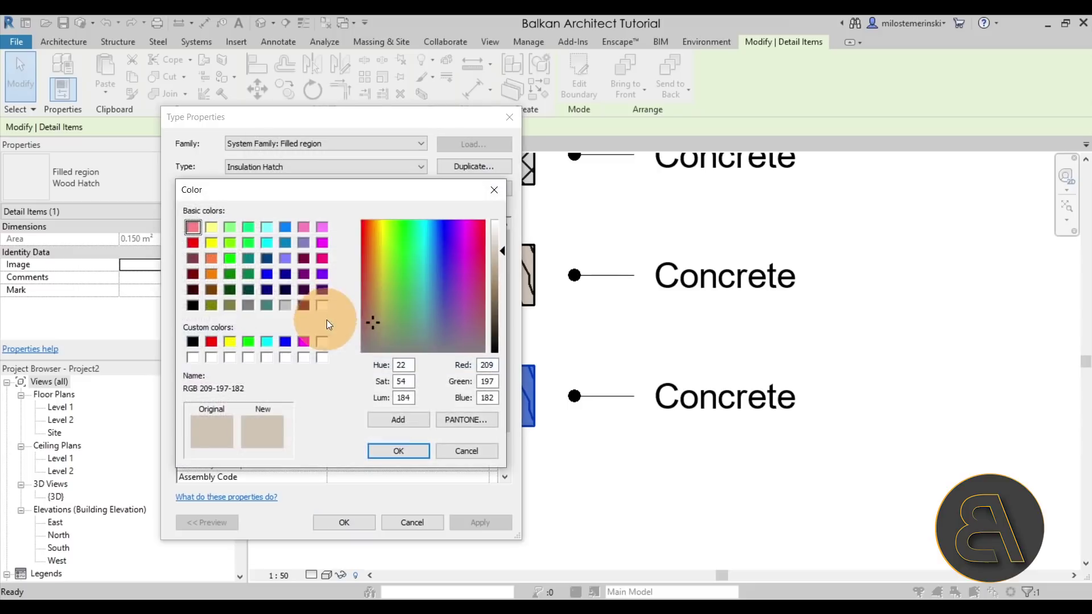
{"action": "left_click", "coordinate": [214, 229]}
{"action": "left_click_drag", "start_coordinate": [501, 237], "coordinate": [500, 235]}
{"action": "left_click", "coordinate": [379, 225]}
{"action": "left_click", "coordinate": [378, 225]}
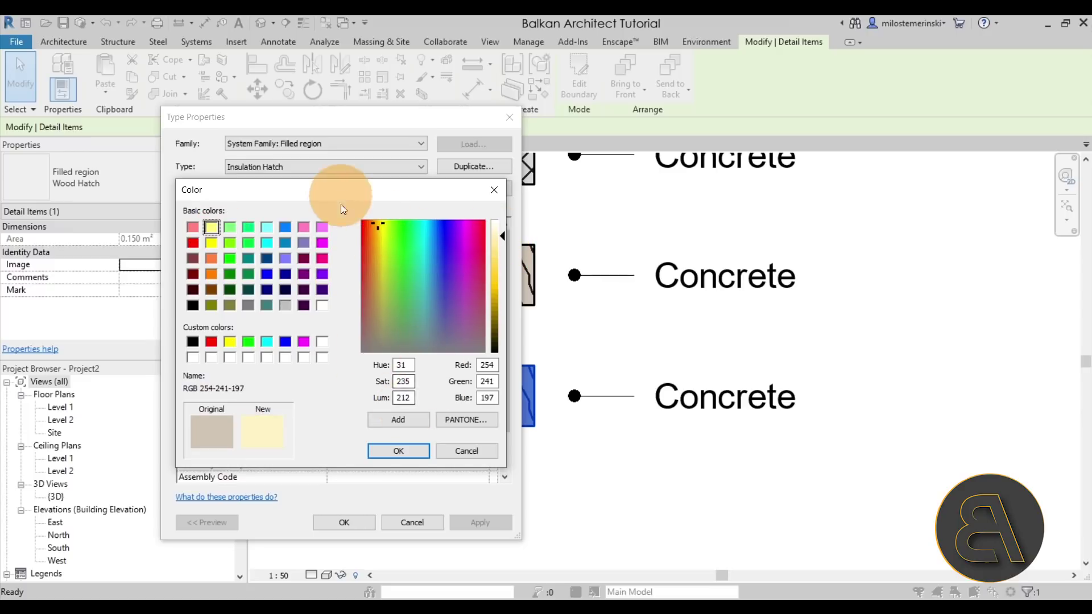
{"action": "left_click", "coordinate": [417, 450]}
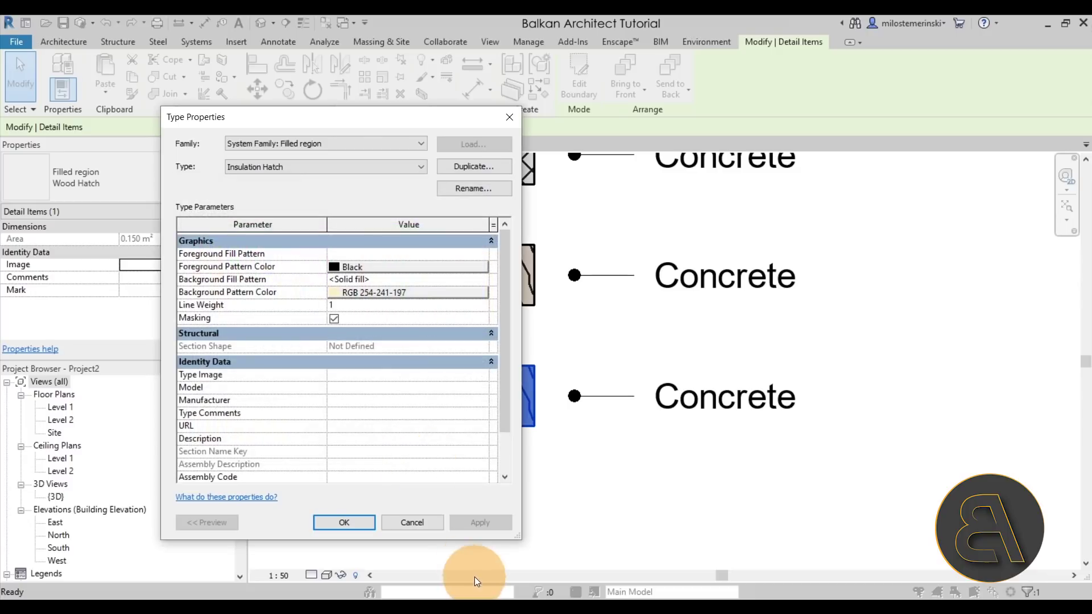
{"action": "left_click", "coordinate": [361, 522]}
{"action": "left_click", "coordinate": [513, 537]}
{"action": "scroll", "coordinate": [463, 449], "scroll_direction": "down", "scroll_amount": 2}
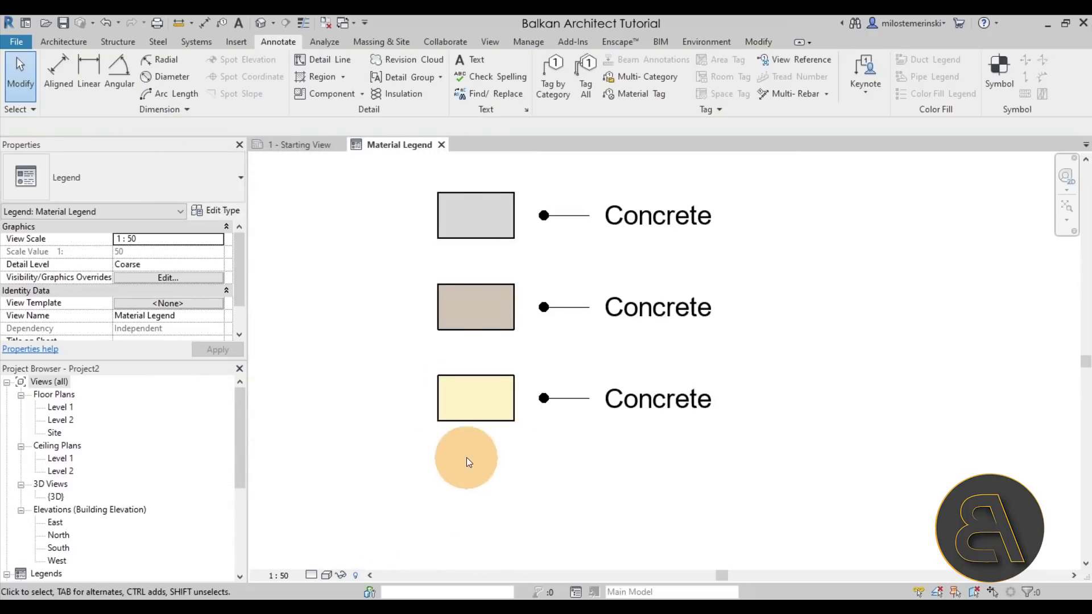
Draw an insulation batting line across the third swatch at mid-height, from its left edge to its right edge.
{"action": "scroll", "coordinate": [456, 397], "scroll_direction": "up", "scroll_amount": 4}
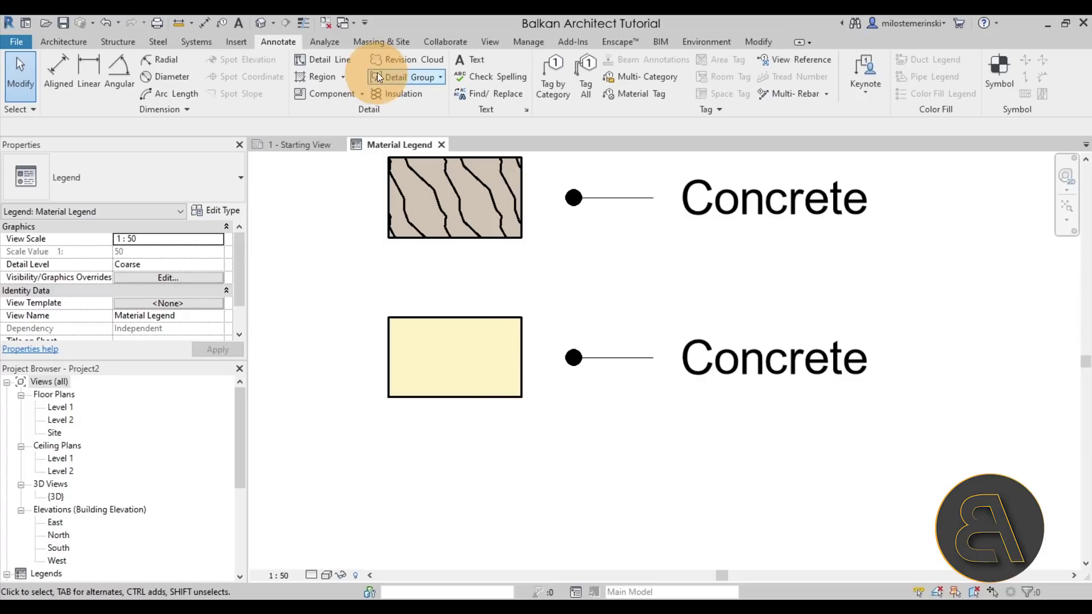
{"action": "left_click", "coordinate": [388, 94]}
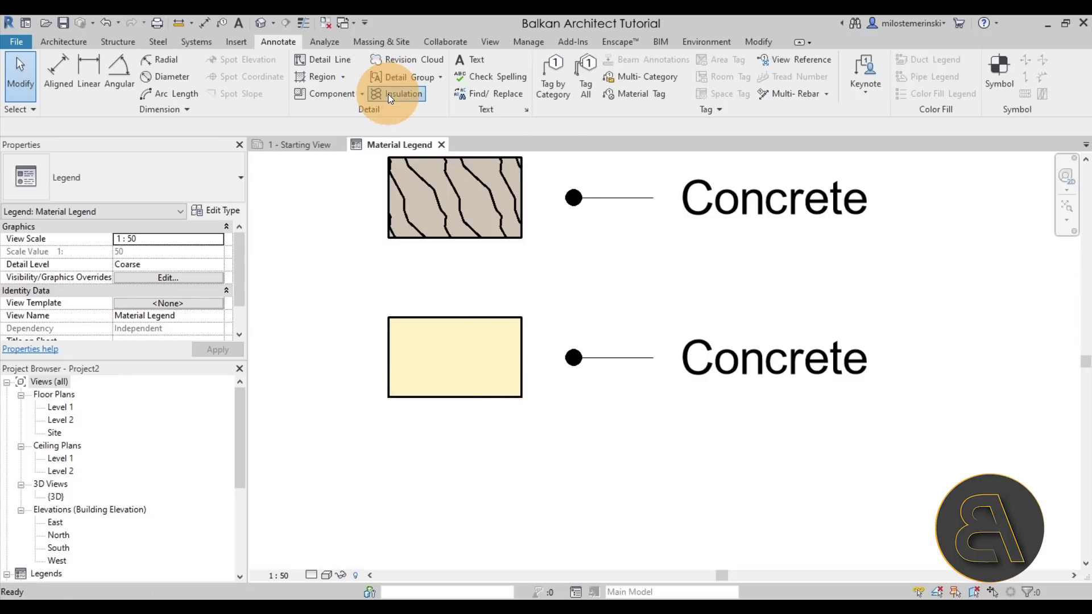
{"action": "left_click", "coordinate": [389, 357]}
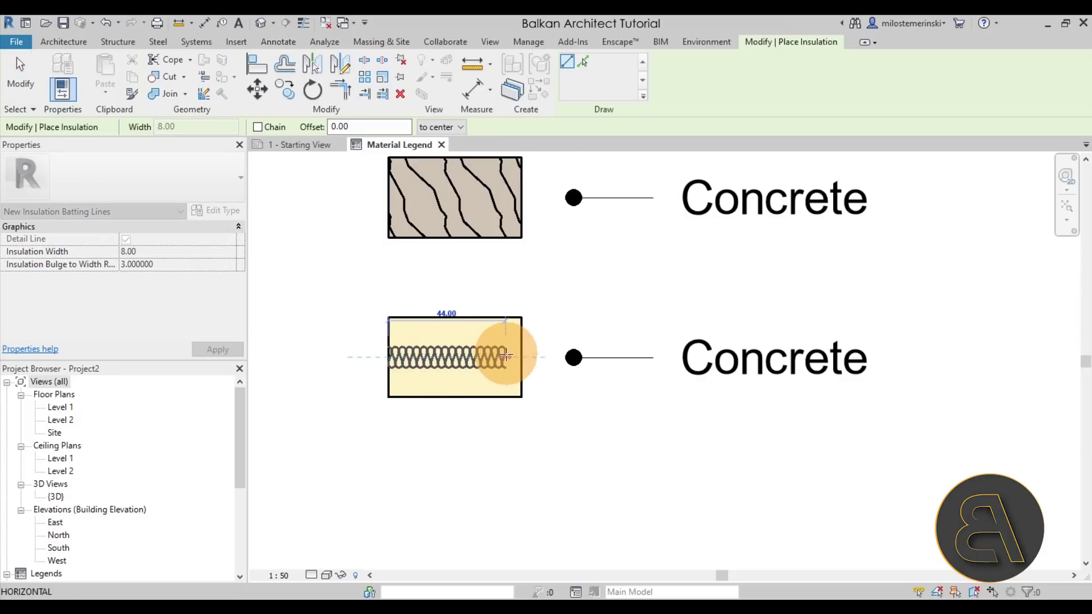
{"action": "left_click", "coordinate": [521, 356]}
{"action": "key", "text": "Escape"}
{"action": "key", "text": "Escape"}
Set the insulation batting line's width to 30 so it fills the third swatch's height.
{"action": "left_click", "coordinate": [441, 359]}
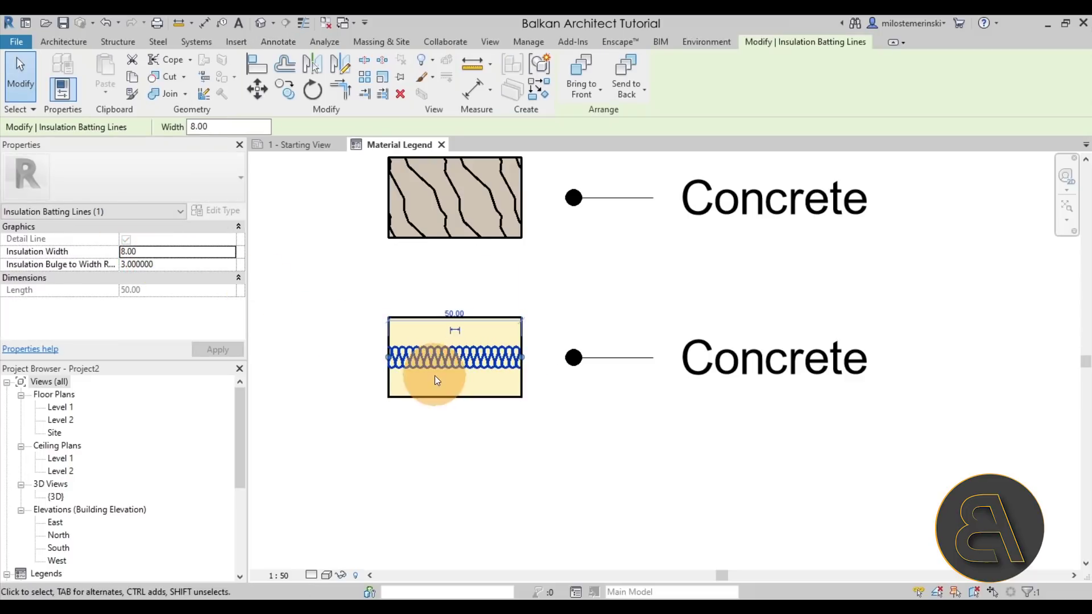
{"action": "left_click", "coordinate": [149, 252]}
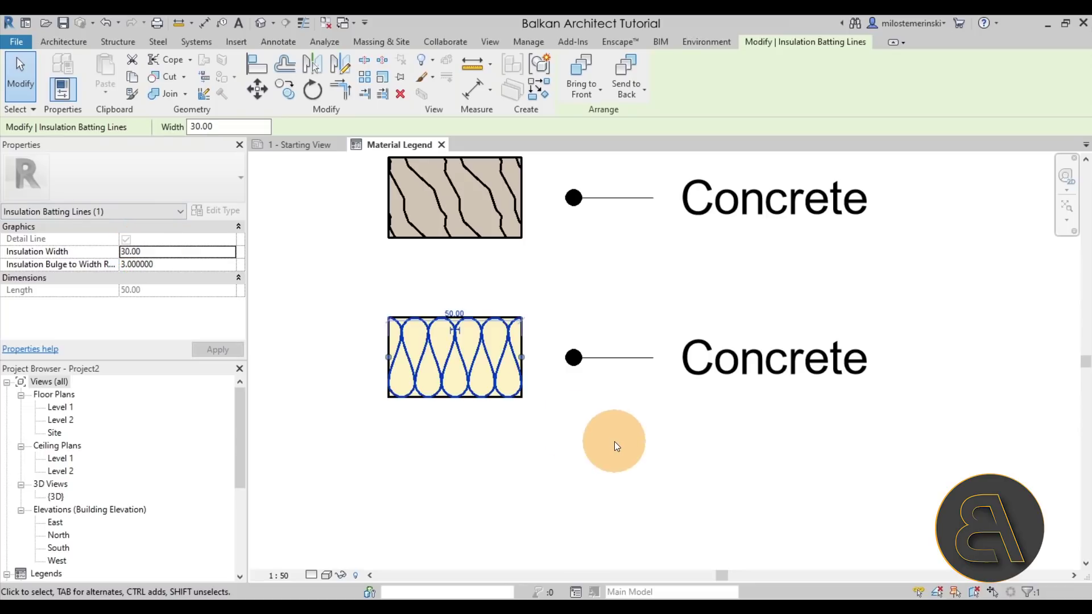
{"action": "left_click", "coordinate": [612, 444]}
{"action": "scroll", "coordinate": [555, 419], "scroll_direction": "down", "scroll_amount": 2}
{"action": "scroll", "coordinate": [543, 364], "scroll_direction": "up", "scroll_amount": 2}
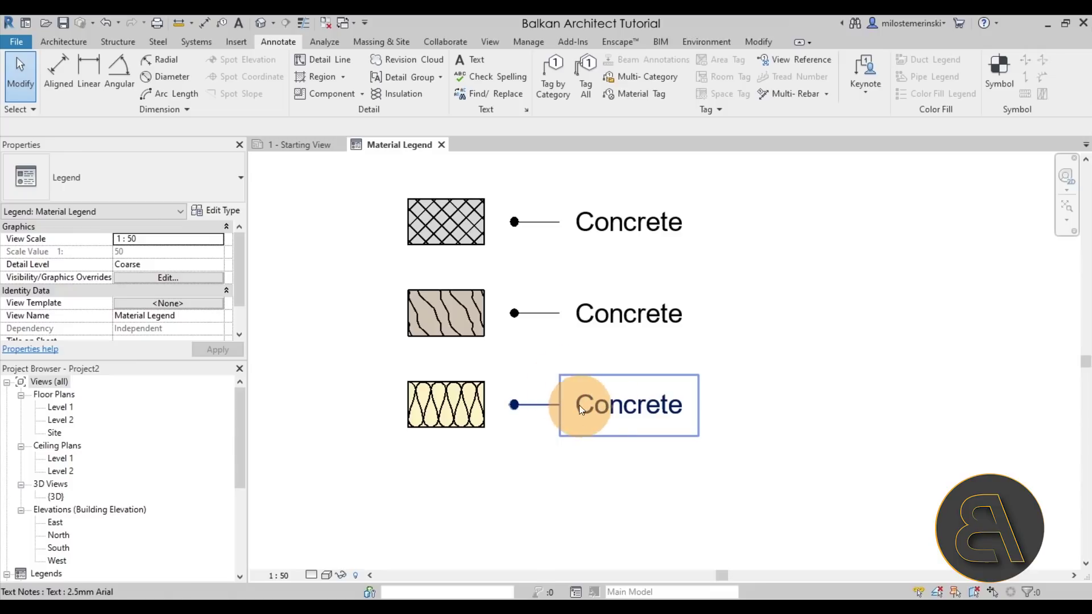
Change the second row's label text to "Wood".
{"action": "left_click", "coordinate": [595, 324]}
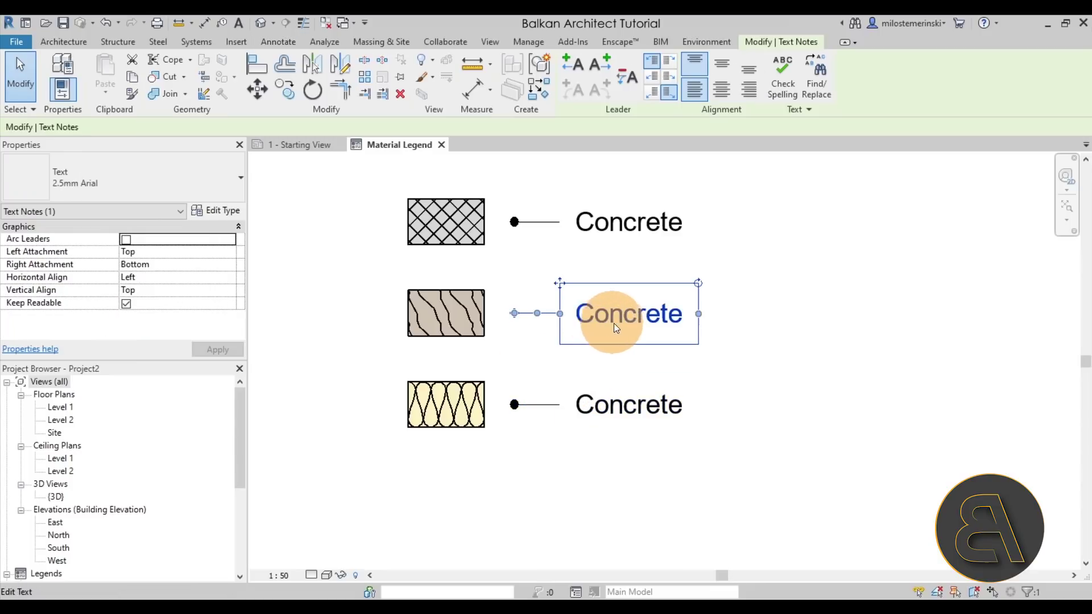
{"action": "left_click", "coordinate": [584, 317]}
{"action": "left_click_drag", "start_coordinate": [579, 319], "coordinate": [692, 318]}
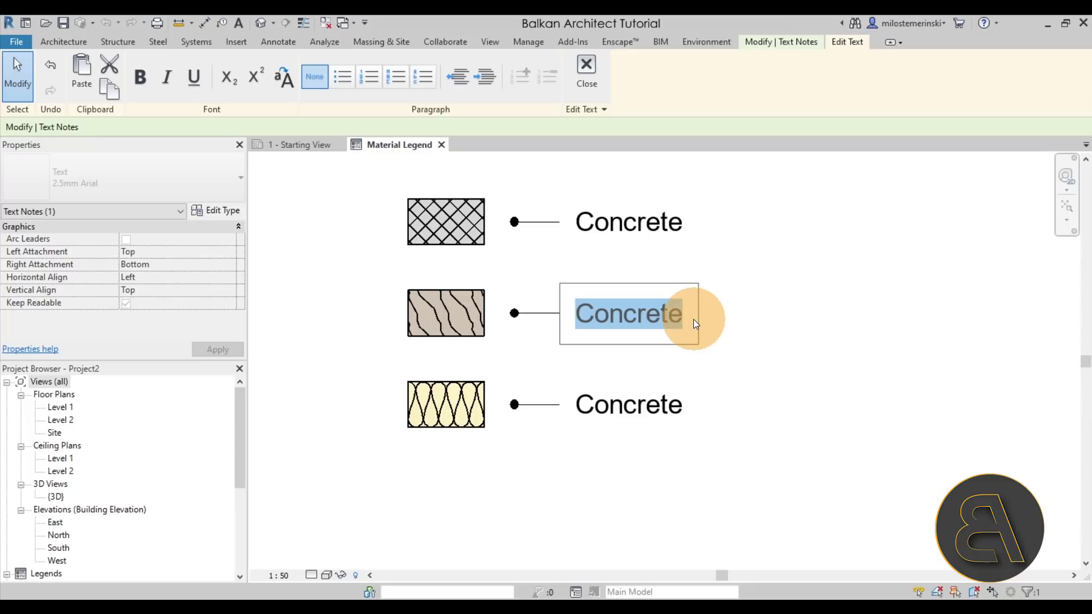
{"action": "type", "text": "Wood"}
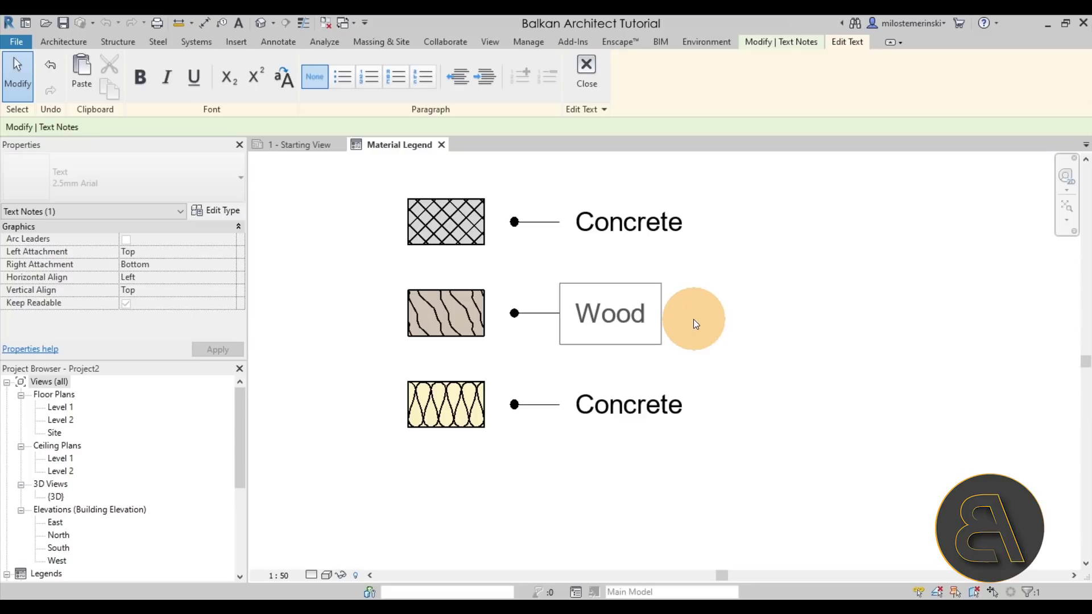
Replace the third row's label text with "insulation".
{"action": "left_click", "coordinate": [669, 409]}
{"action": "left_click", "coordinate": [613, 410]}
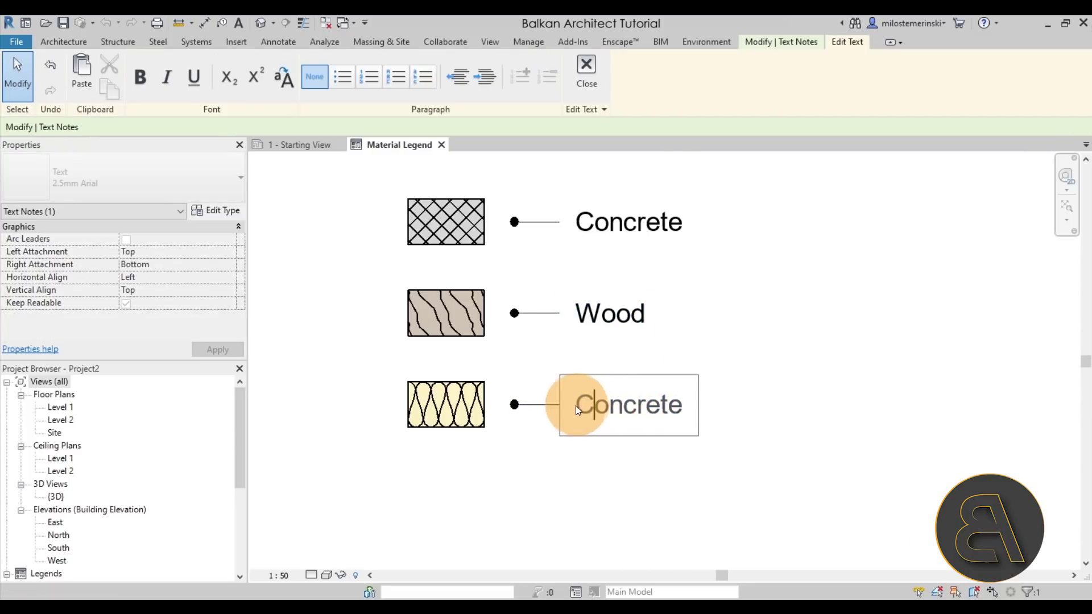
{"action": "left_click_drag", "start_coordinate": [575, 405], "coordinate": [834, 402]}
{"action": "type", "text": "insuation"}
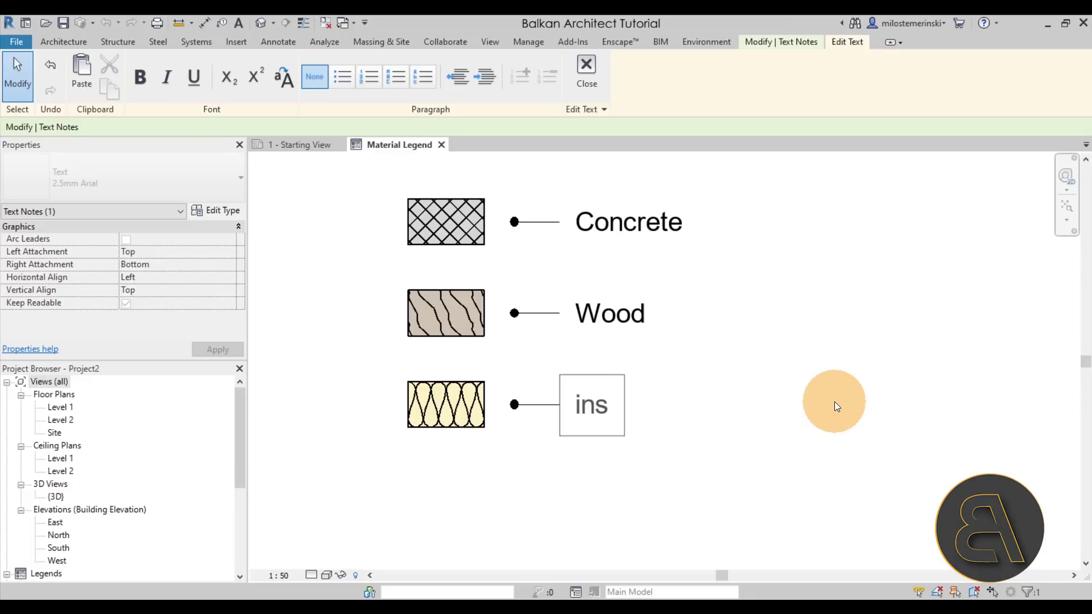